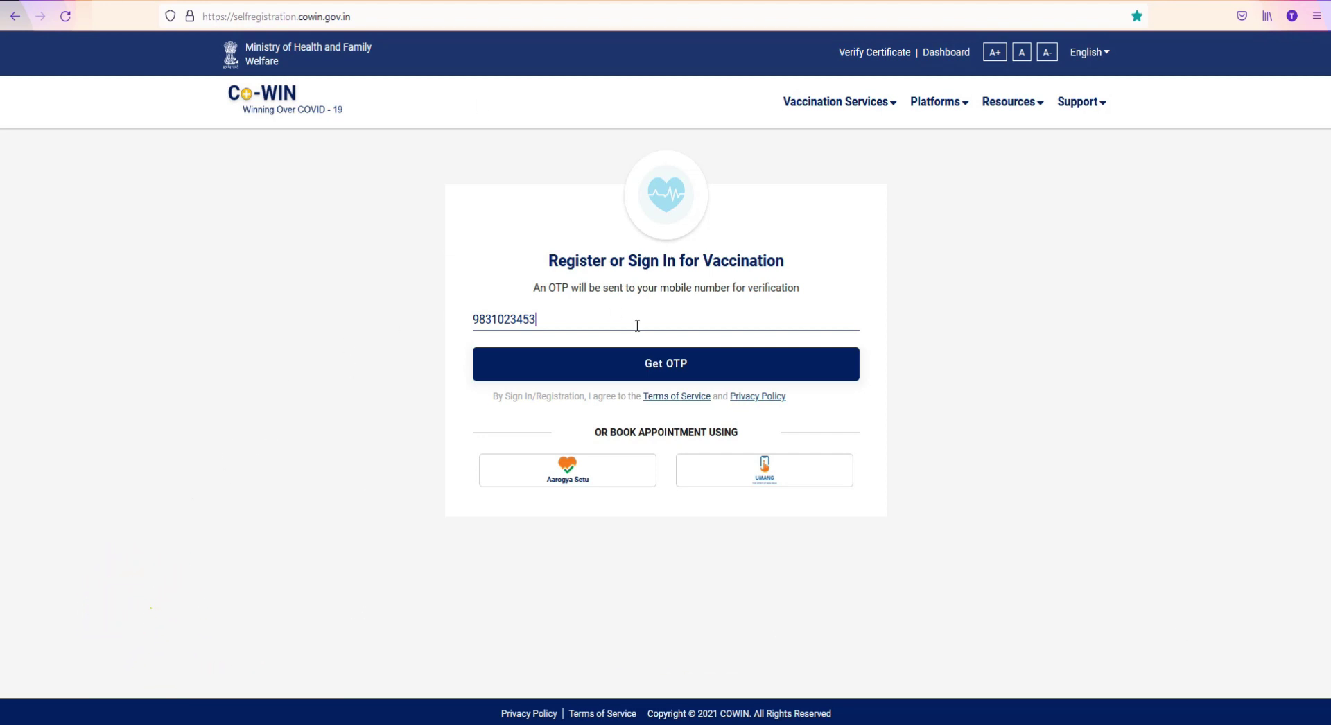
Request a sign-in OTP for the registered mobile number.
left_click(562, 375)
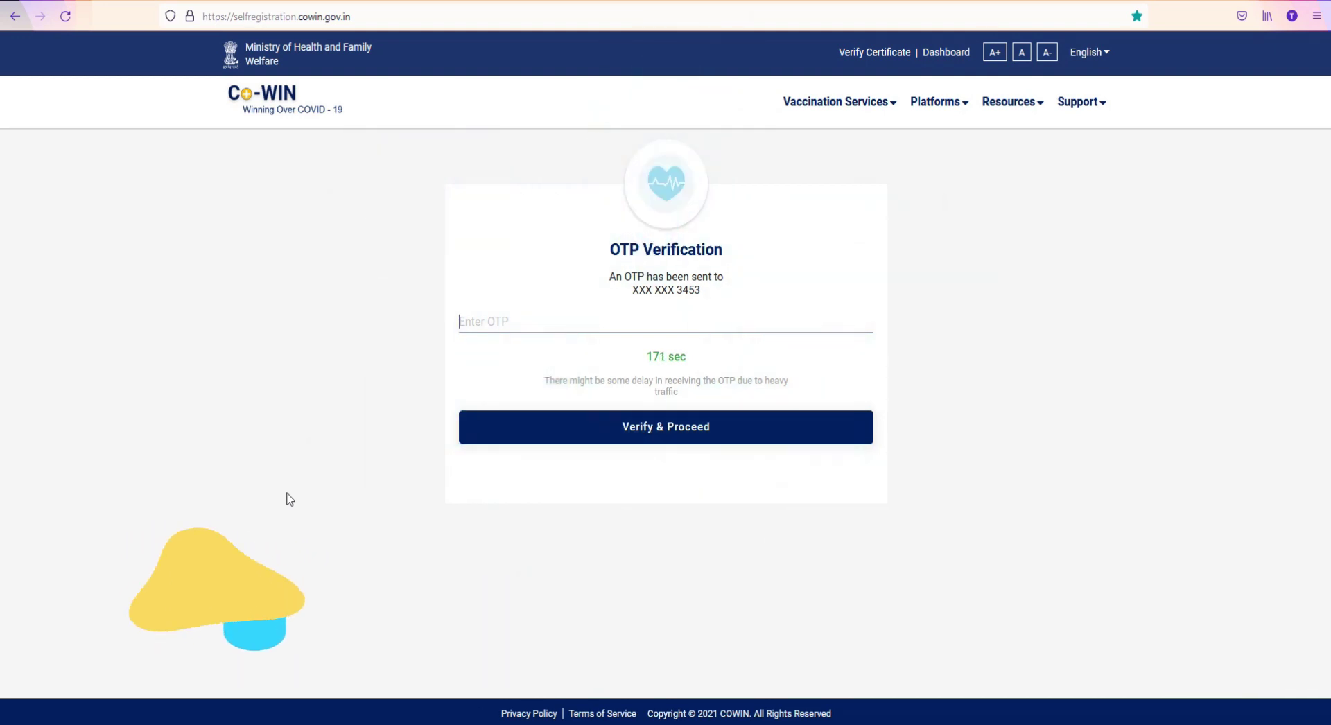
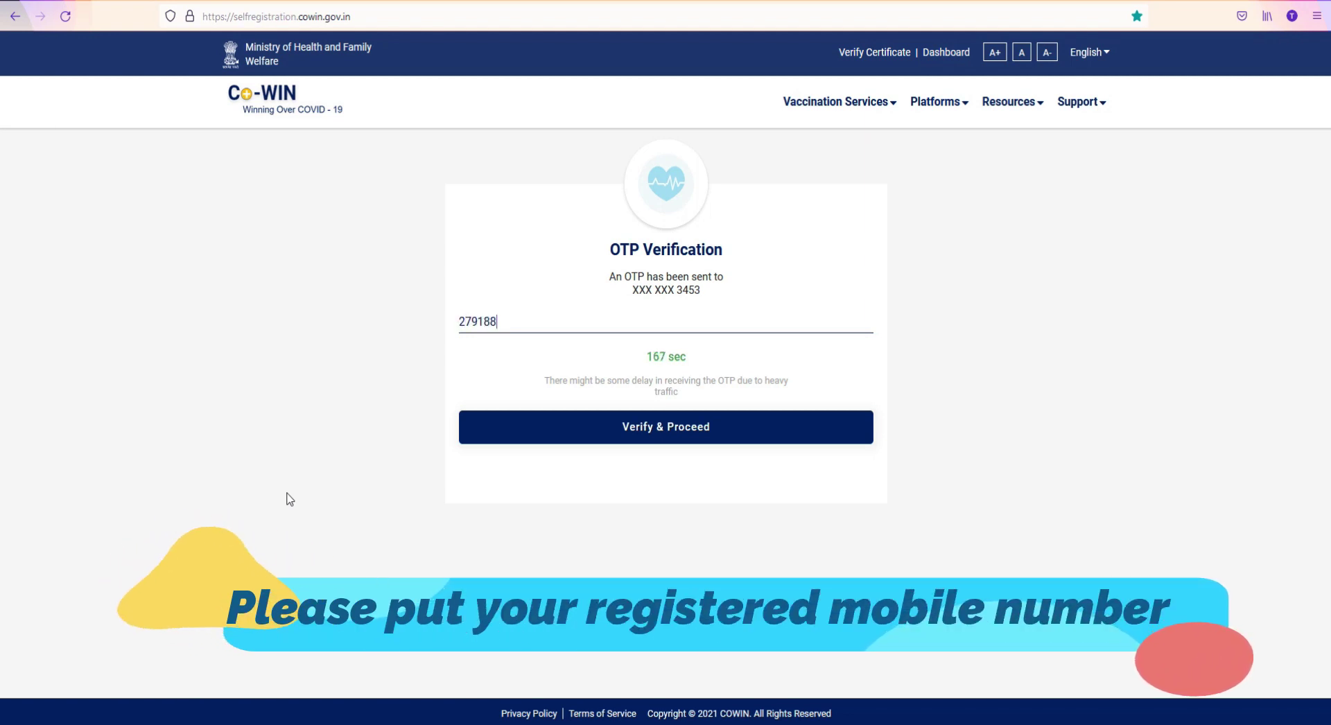
Enter the received OTP and verify it to reach the Account Details dashboard.
left_click(679, 427)
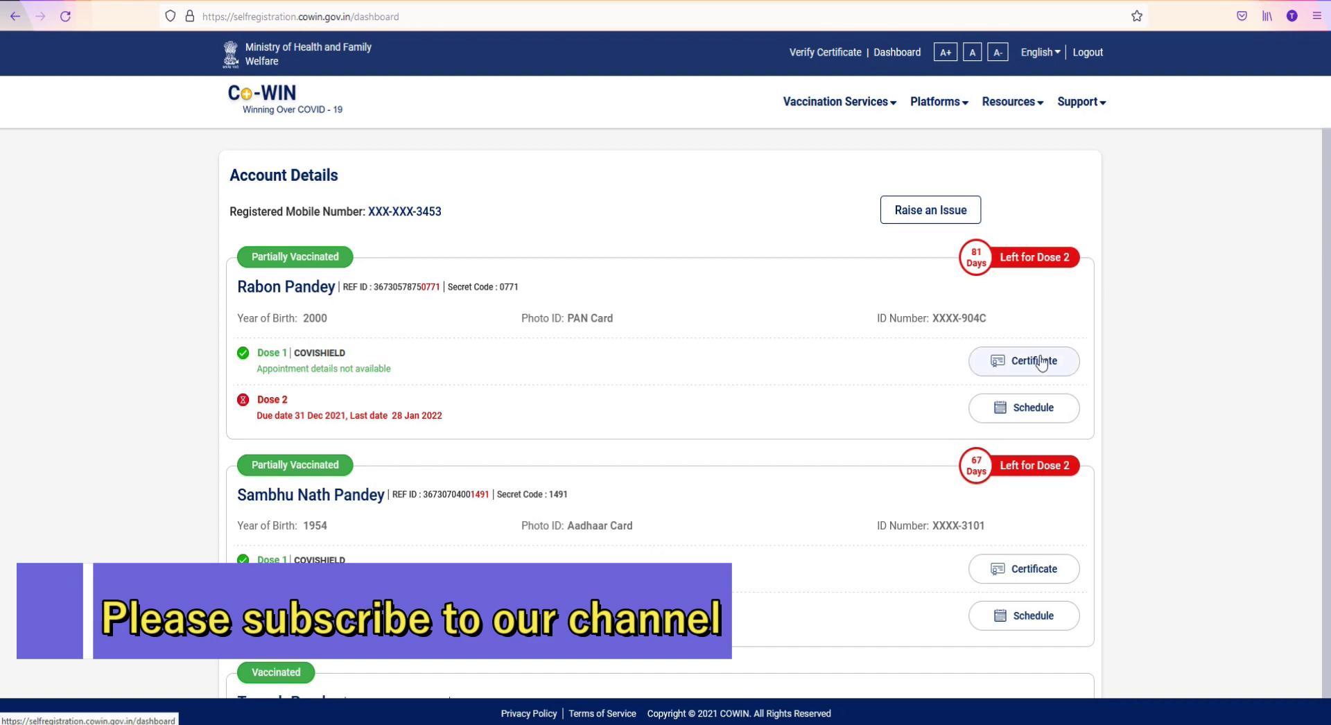
Download the first member's Dose 1 certificate and open certificate(1).pdf.
left_click(1040, 362)
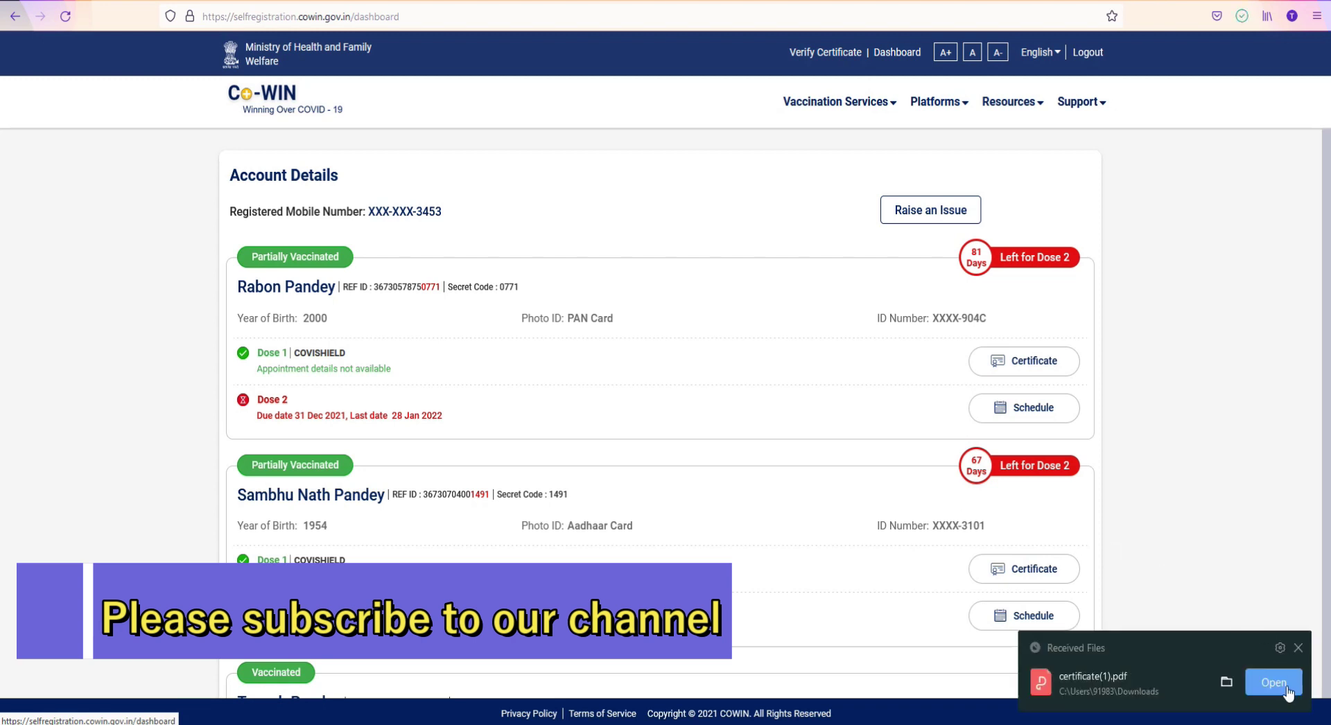
left_click(1274, 684)
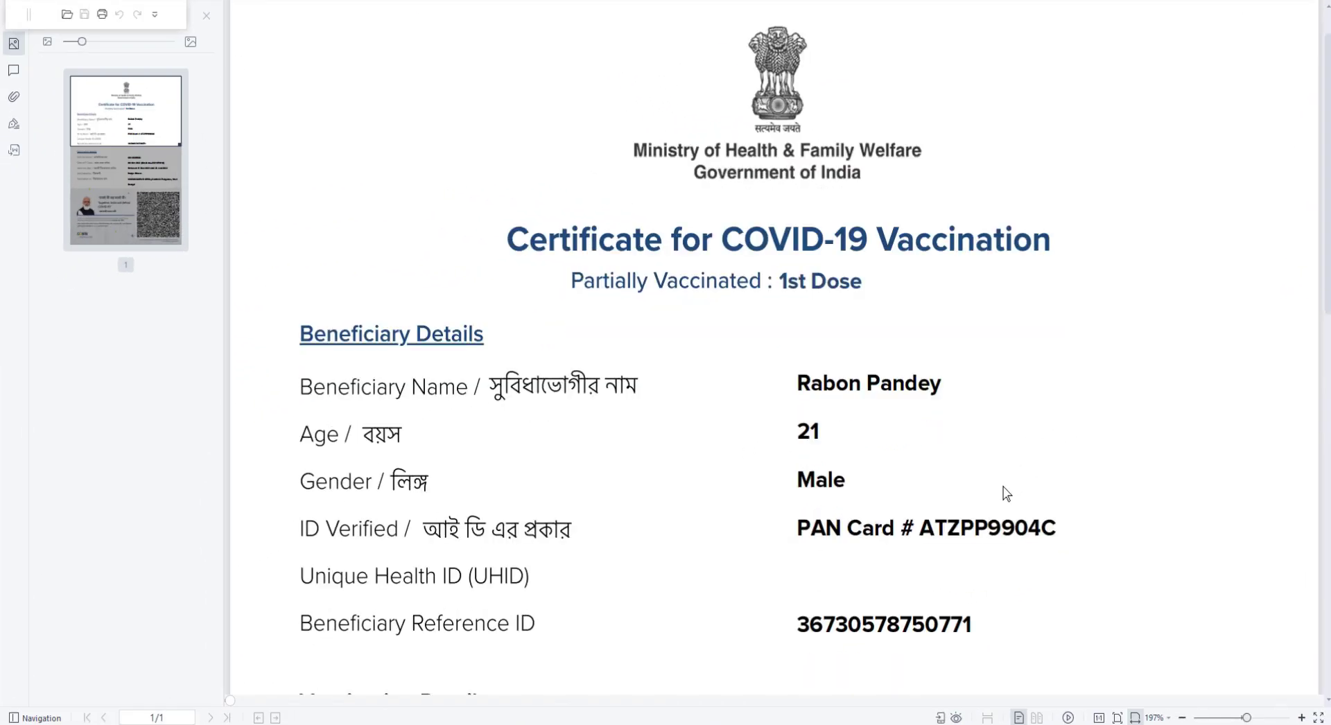
Review the certificate's beneficiary and vaccination details (COVISHIELD, first dose 08 Oct 2021).
scroll(1005, 574, "down", 1)
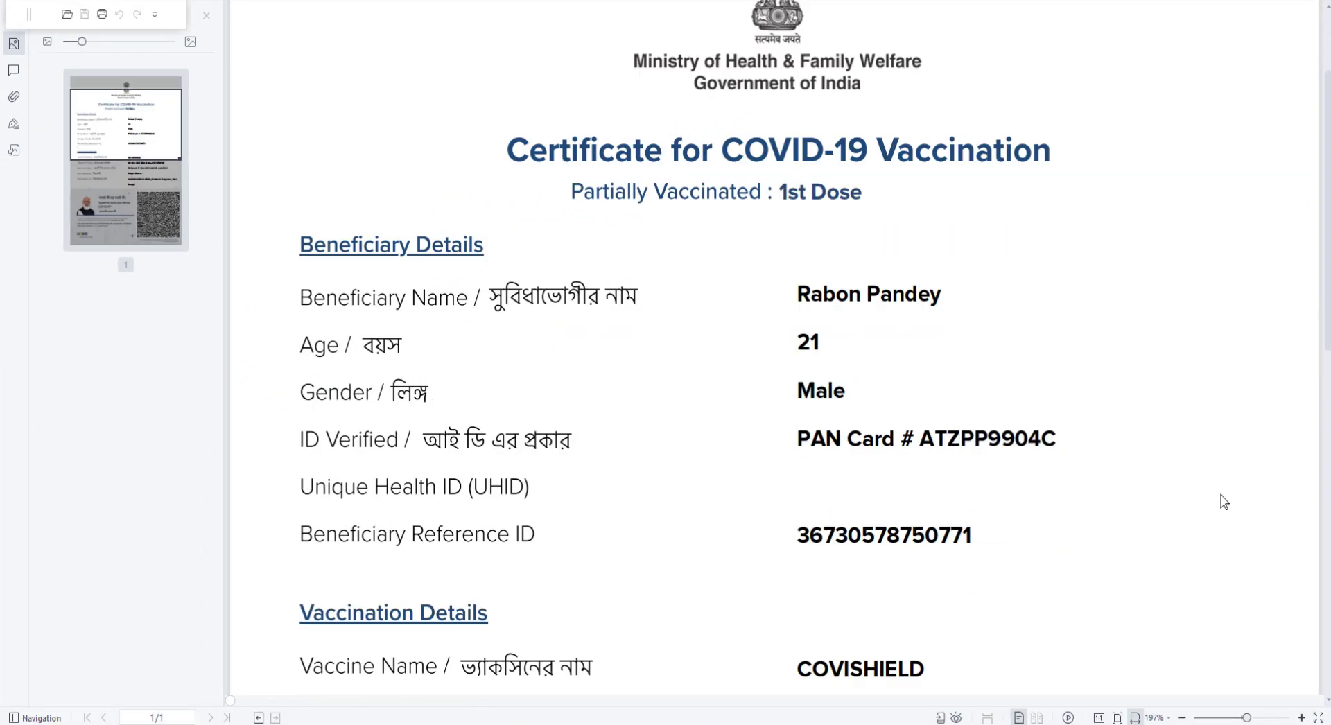
scroll(967, 555, "down", 2)
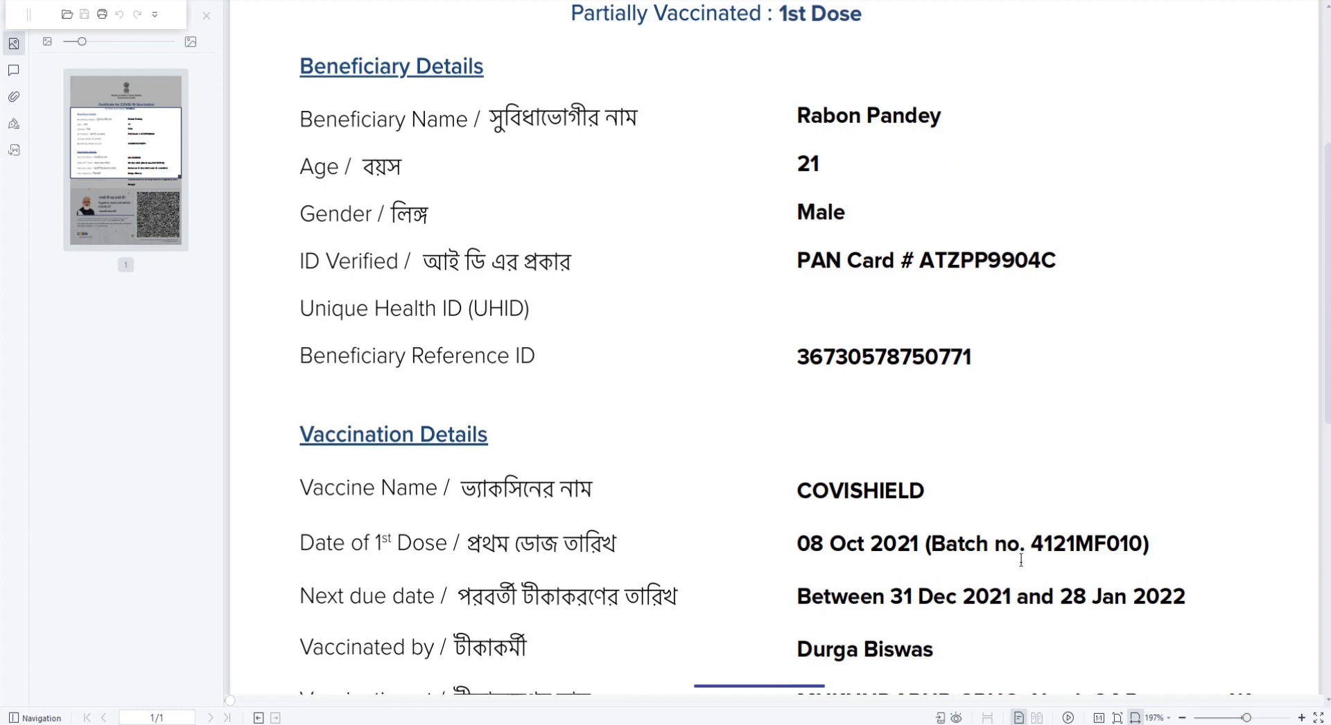
scroll(1005, 565, "down", 4)
scroll(1019, 575, "up", 6)
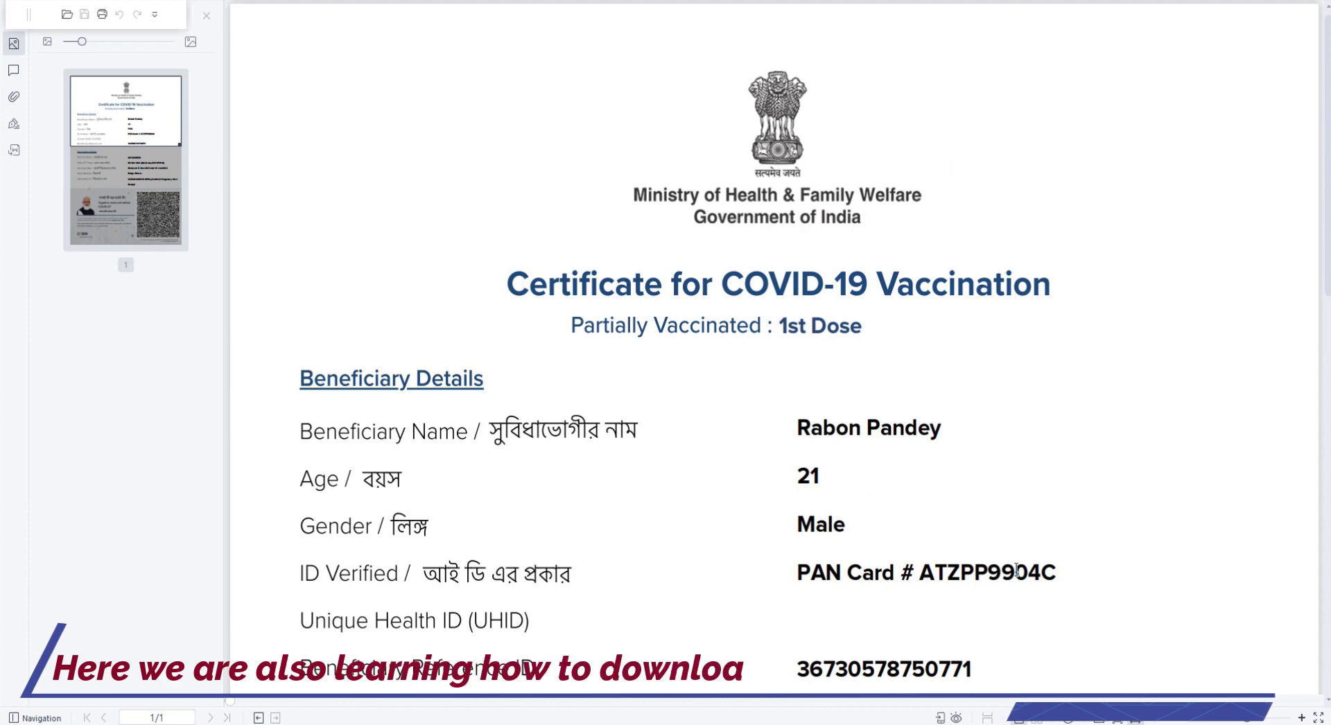
scroll(1016, 570, "down", 1)
scroll(1016, 569, "down", 2)
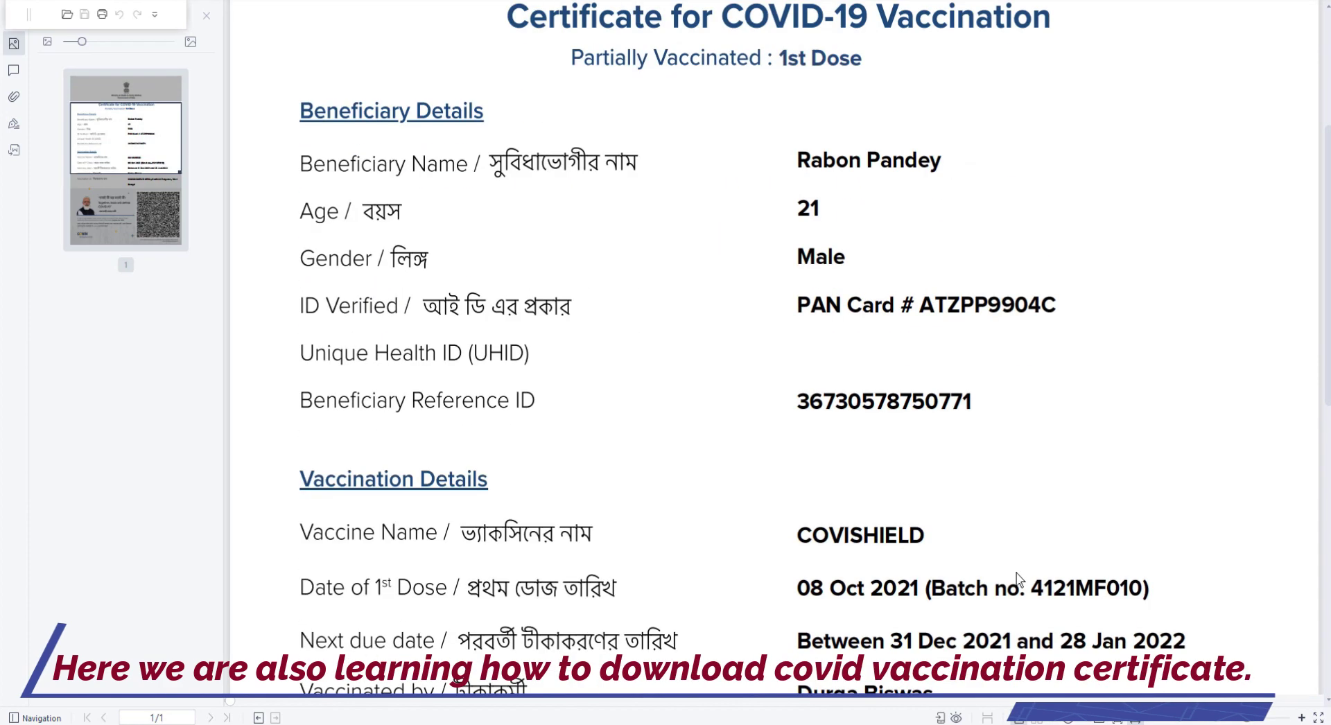
scroll(1016, 579, "up", 2)
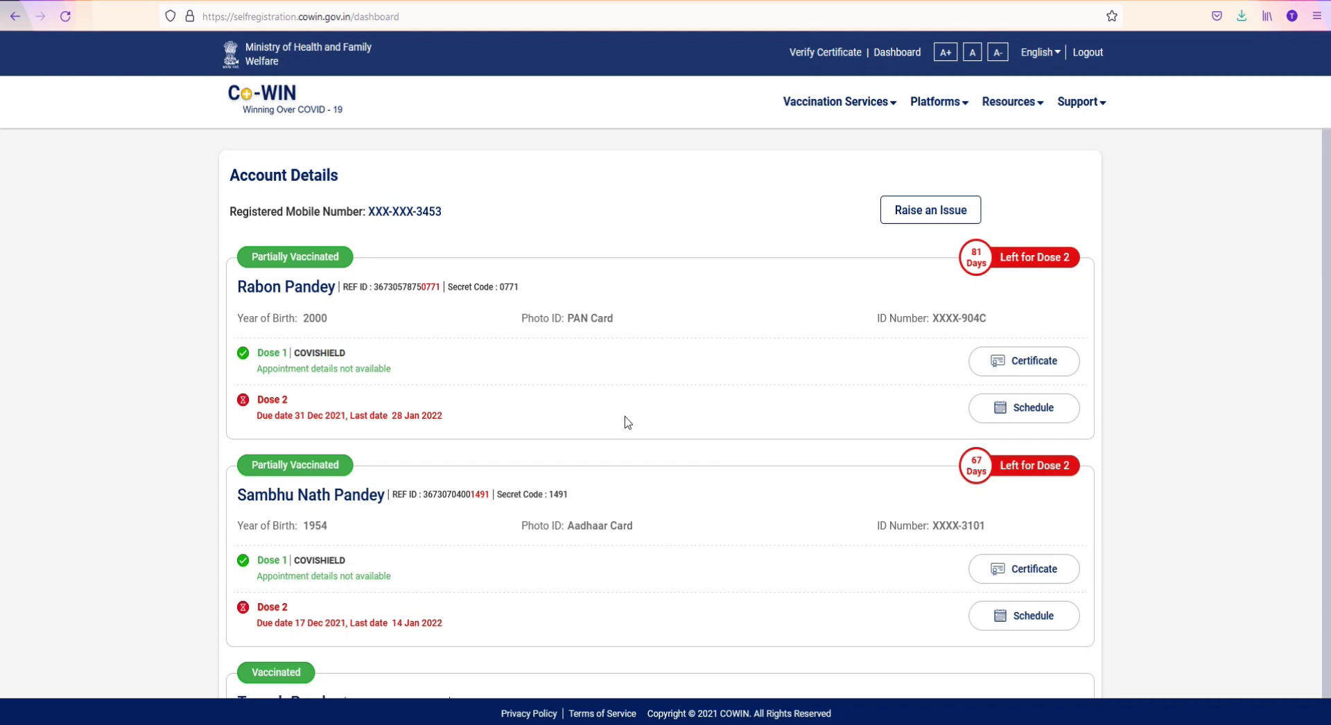
Choose Raise an Issue's 'Correction in my Certificate regarding Name / Age / Gender / Photo ID' option.
left_click(917, 217)
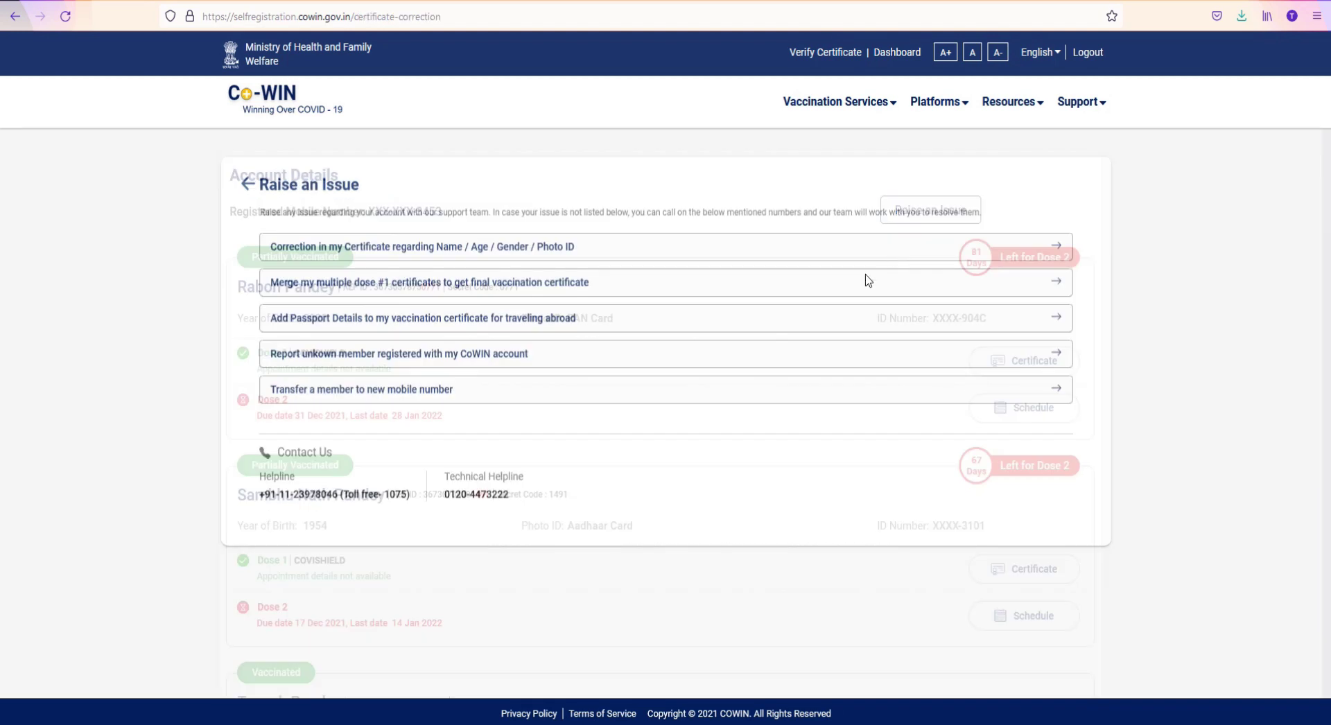
left_click(259, 179)
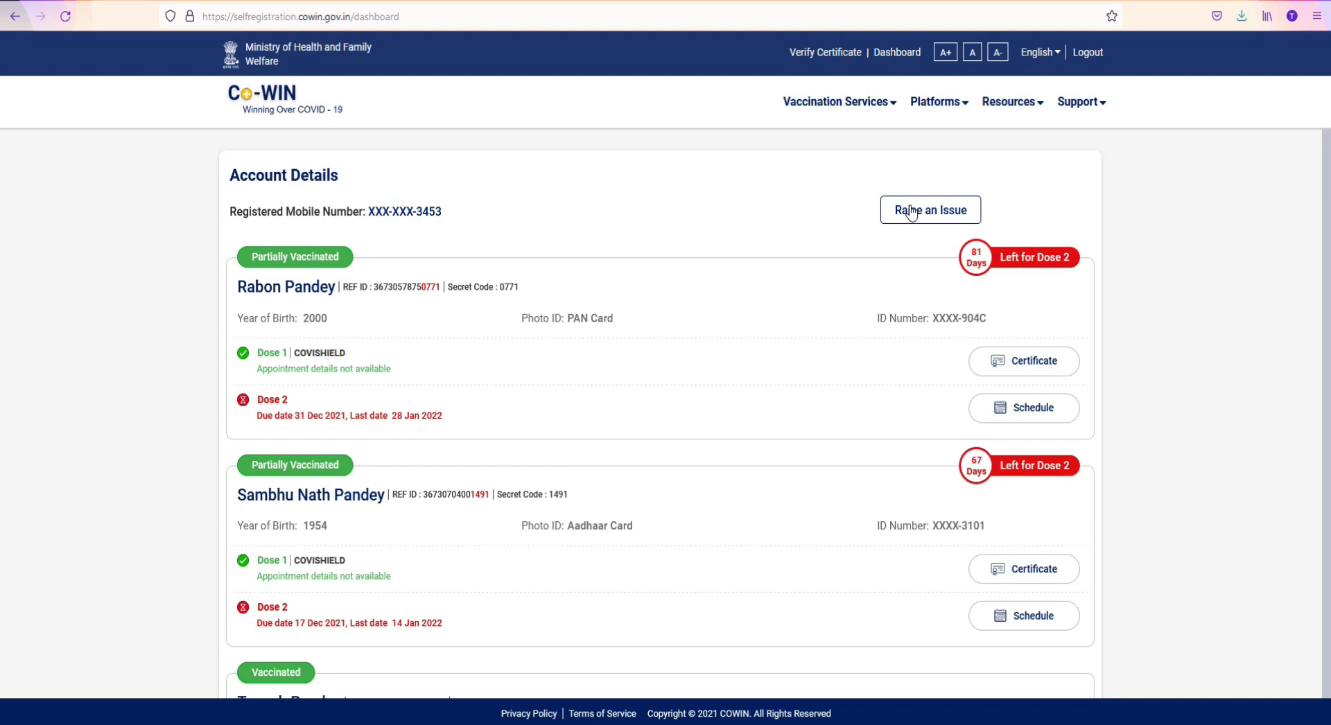
left_click(911, 212)
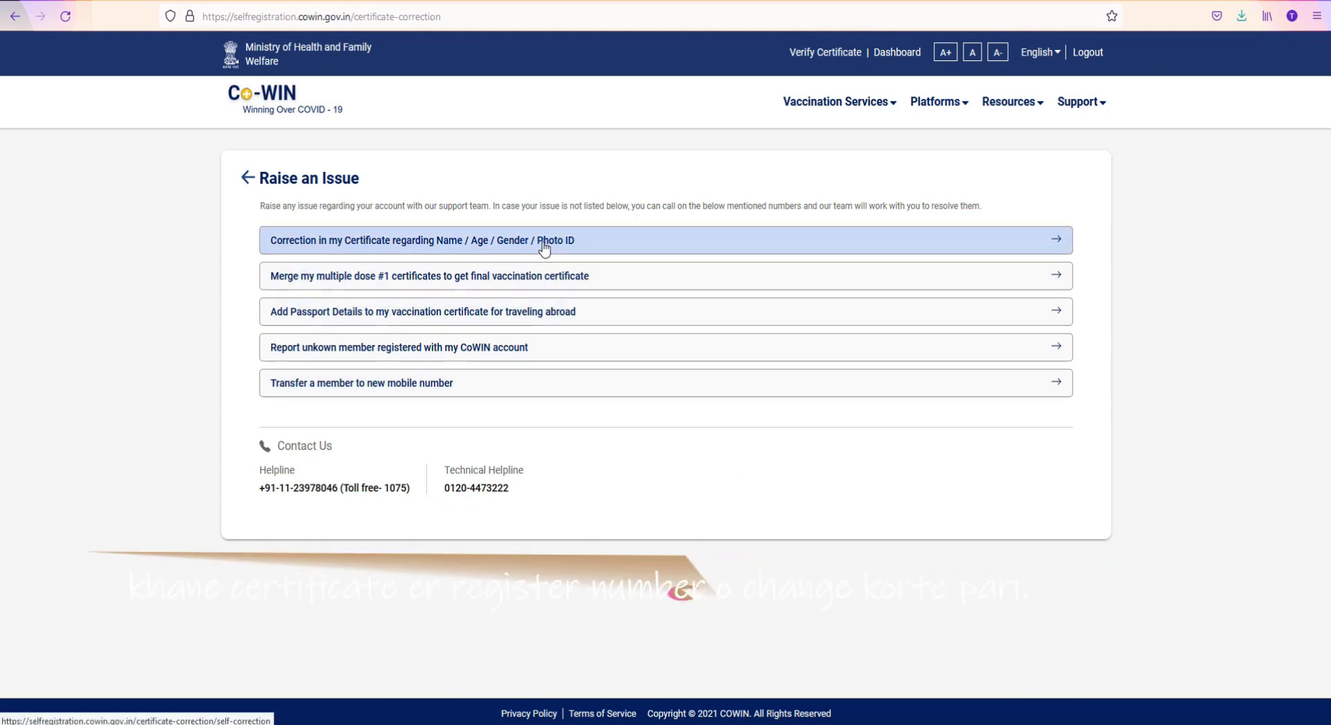
left_click(622, 239)
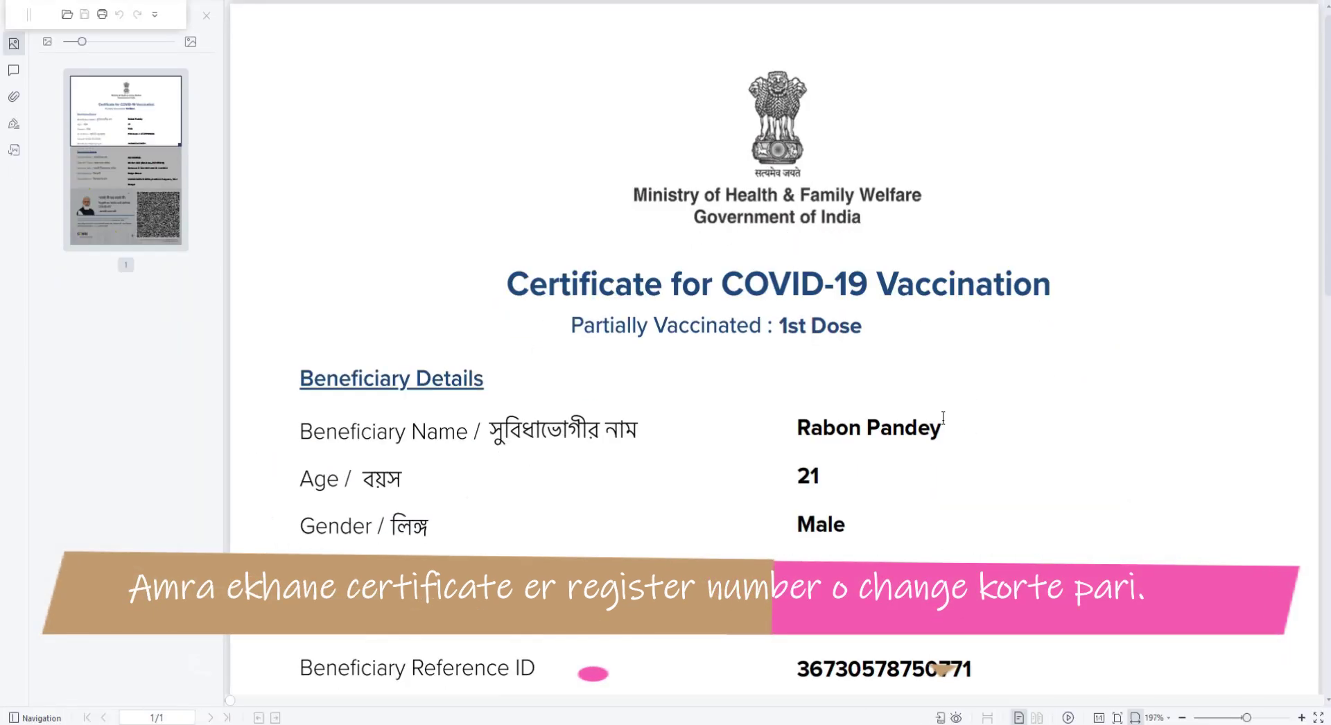
Highlight the beneficiary name and age 21 on the certificate PDF, then deselect.
left_click_drag(797, 435, 932, 446)
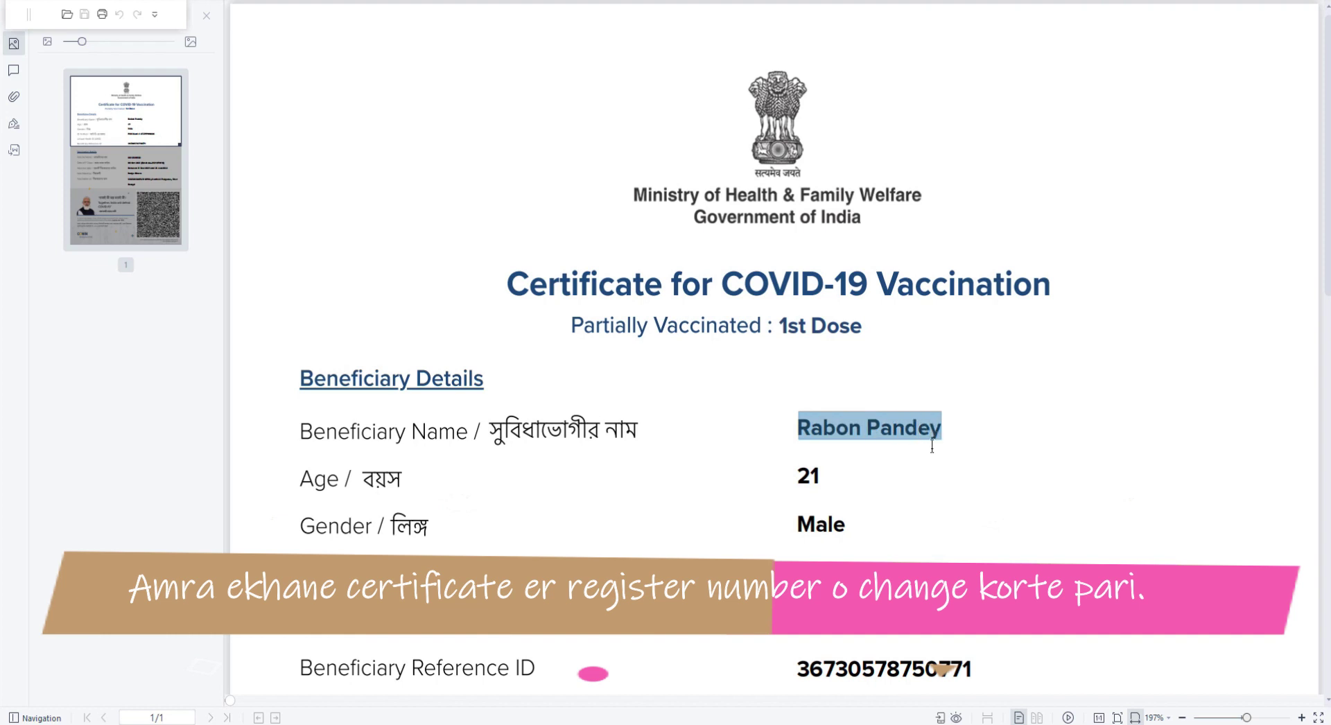
left_click_drag(790, 479, 831, 477)
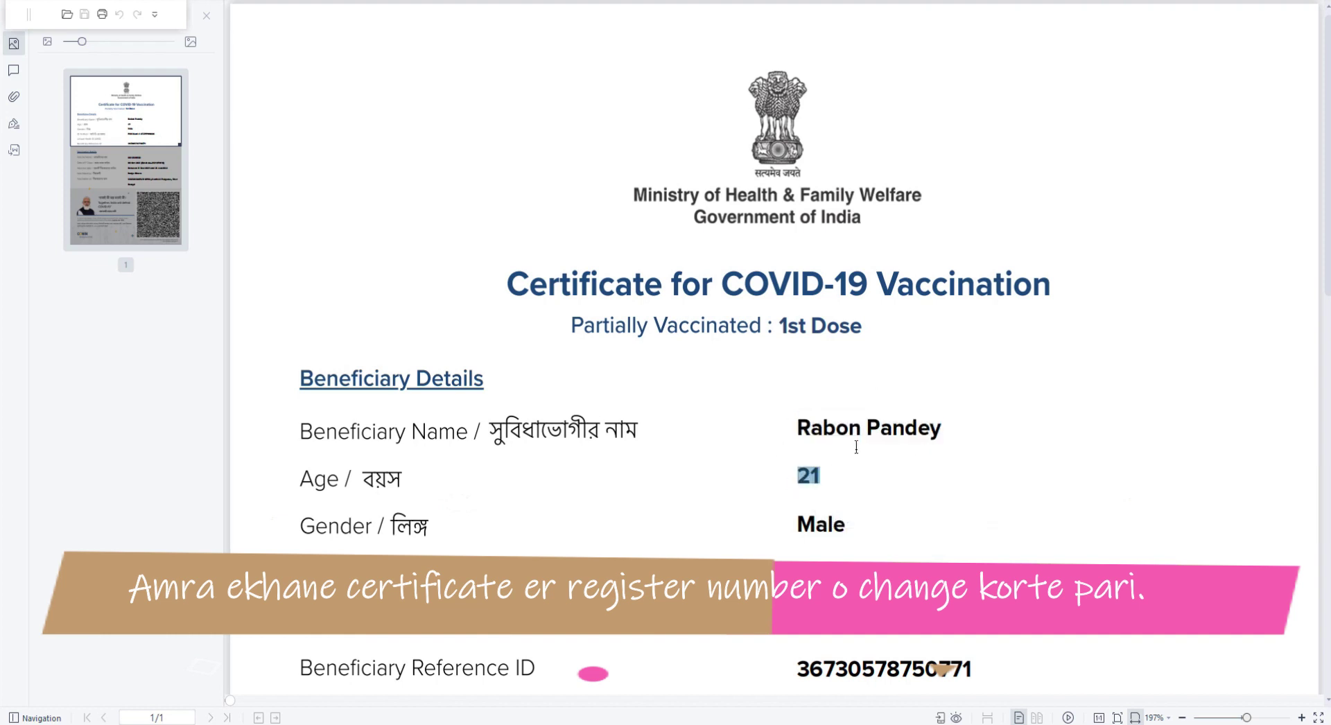
left_click(879, 431)
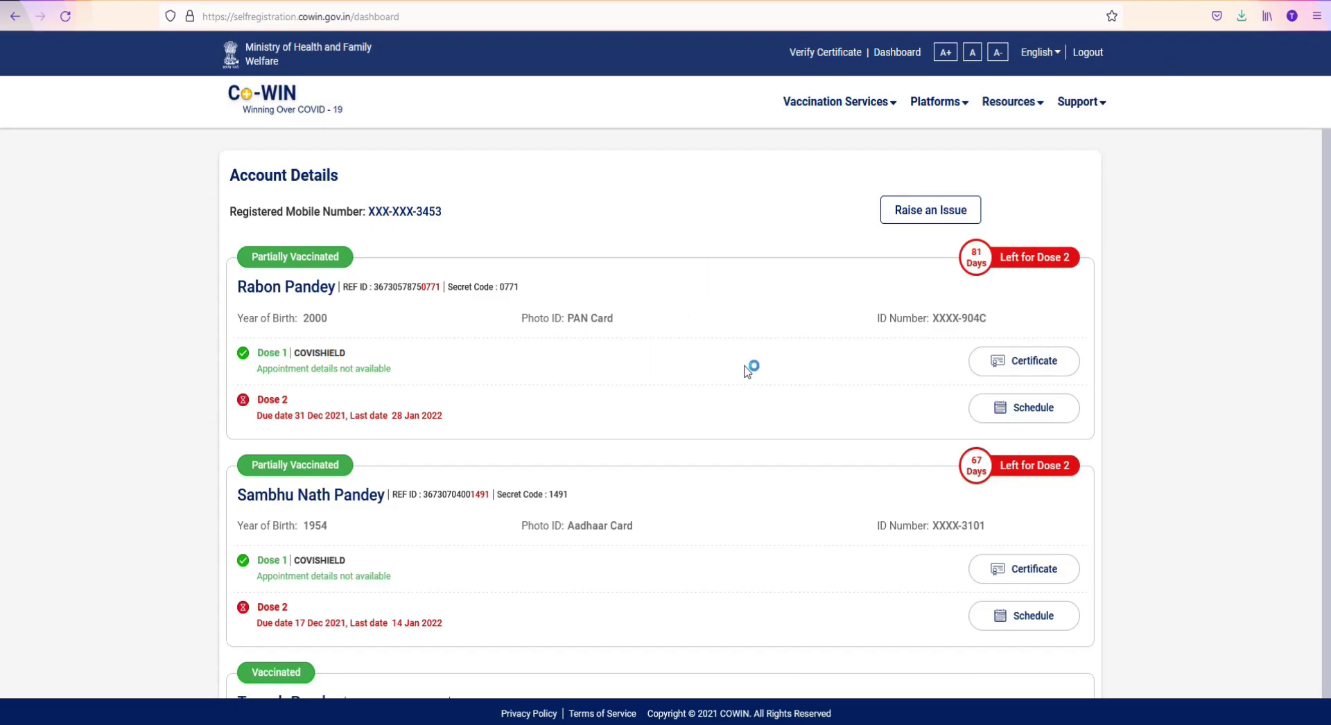
Pick the certificate correction issue and select the first member (birth year 2000, Male).
left_click(922, 210)
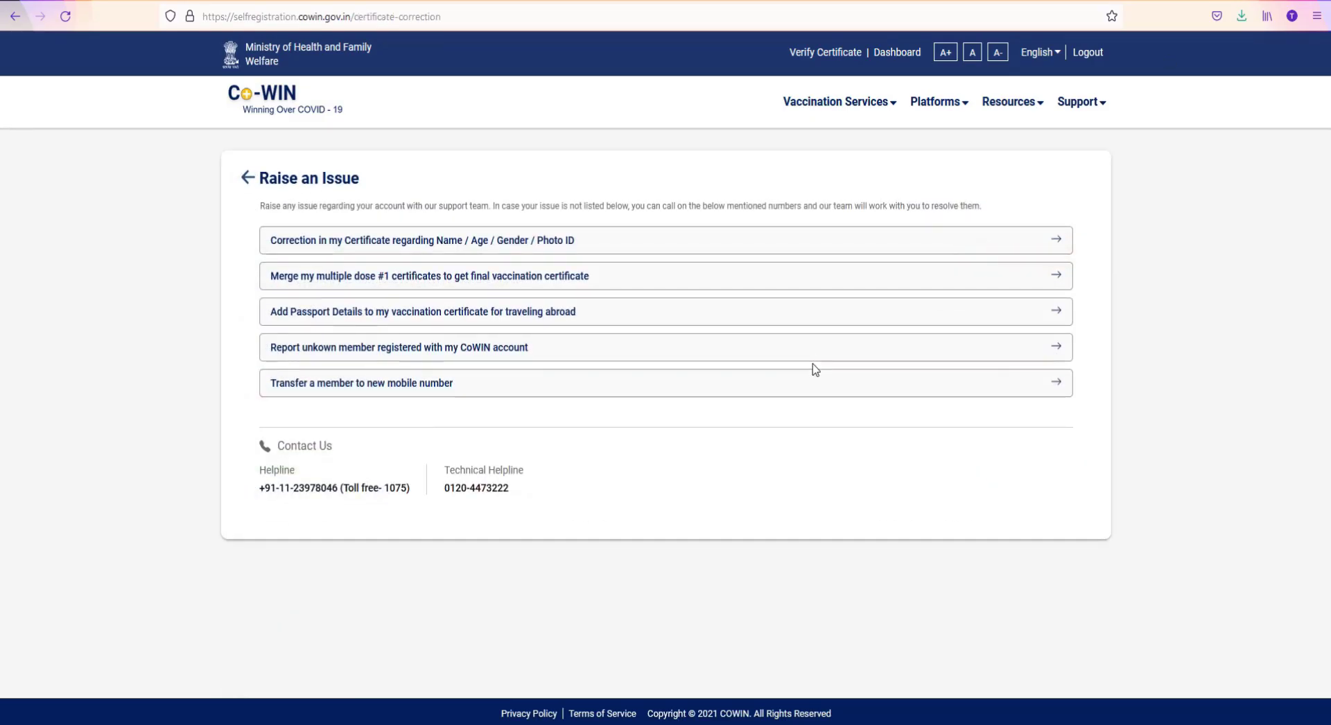
left_click(529, 244)
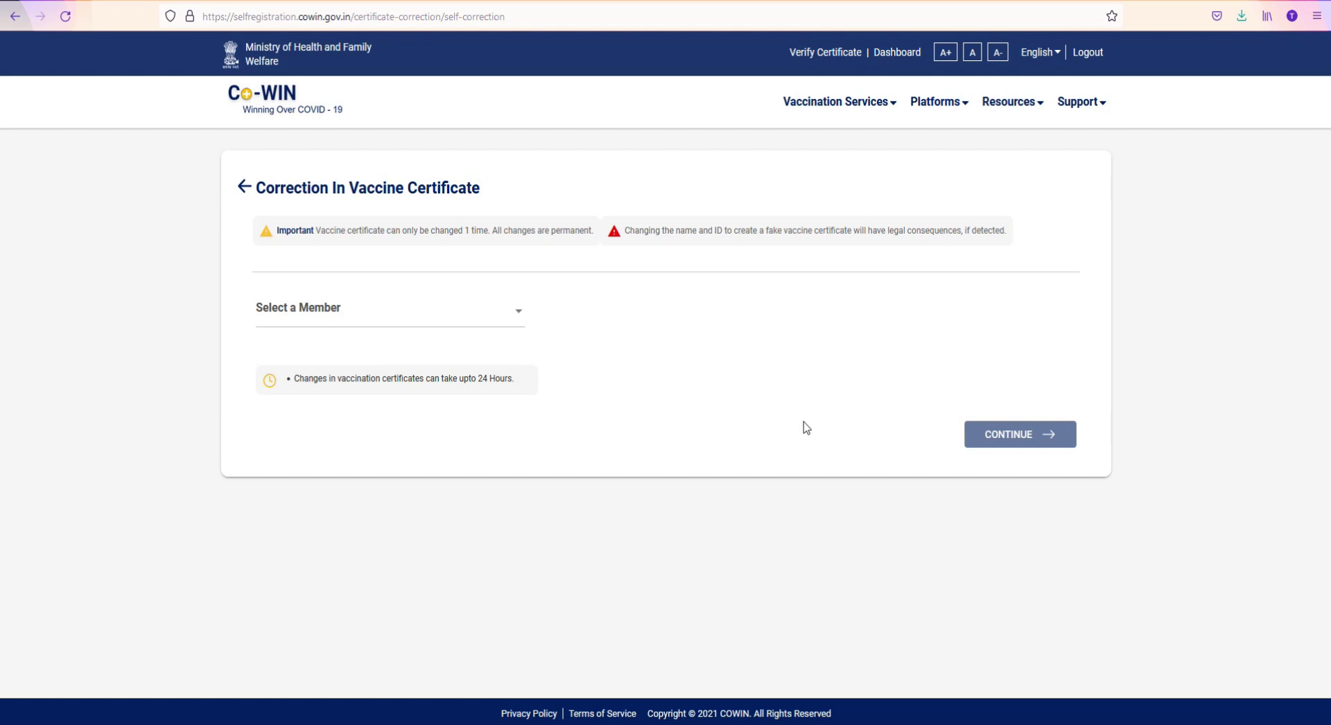
left_click(519, 318)
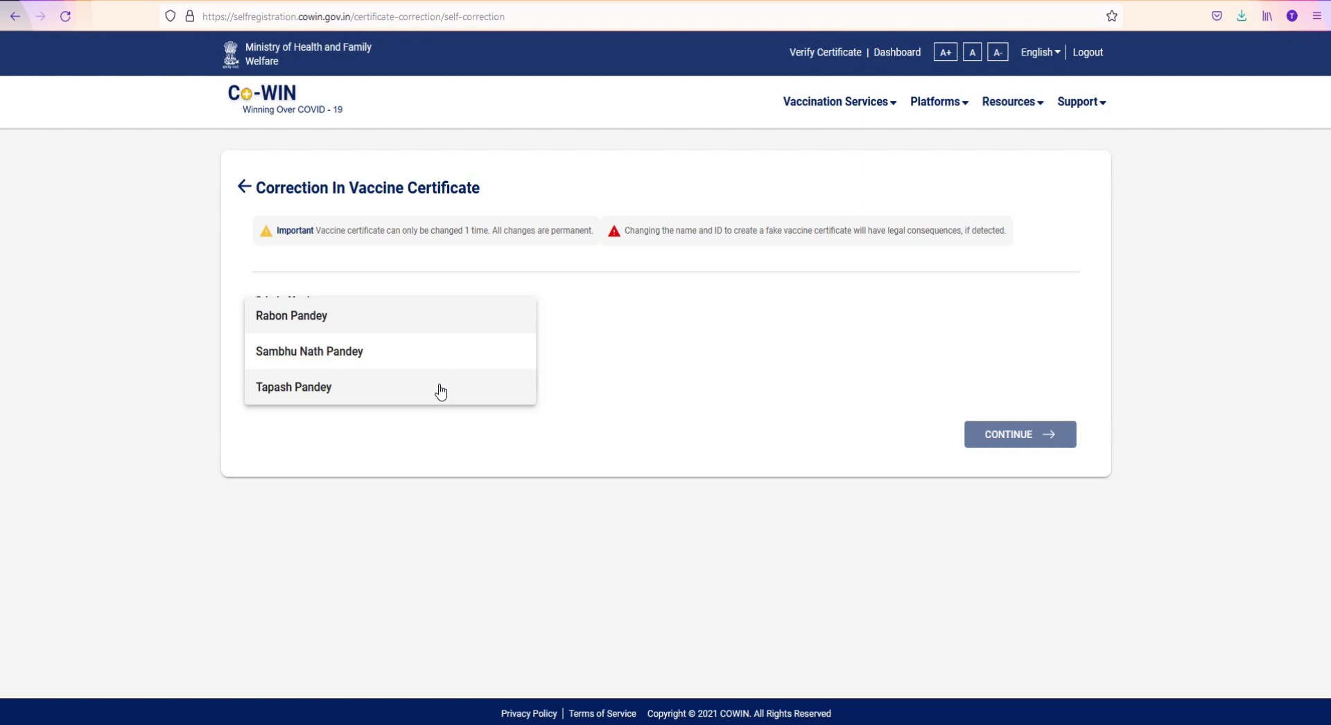
left_click(305, 323)
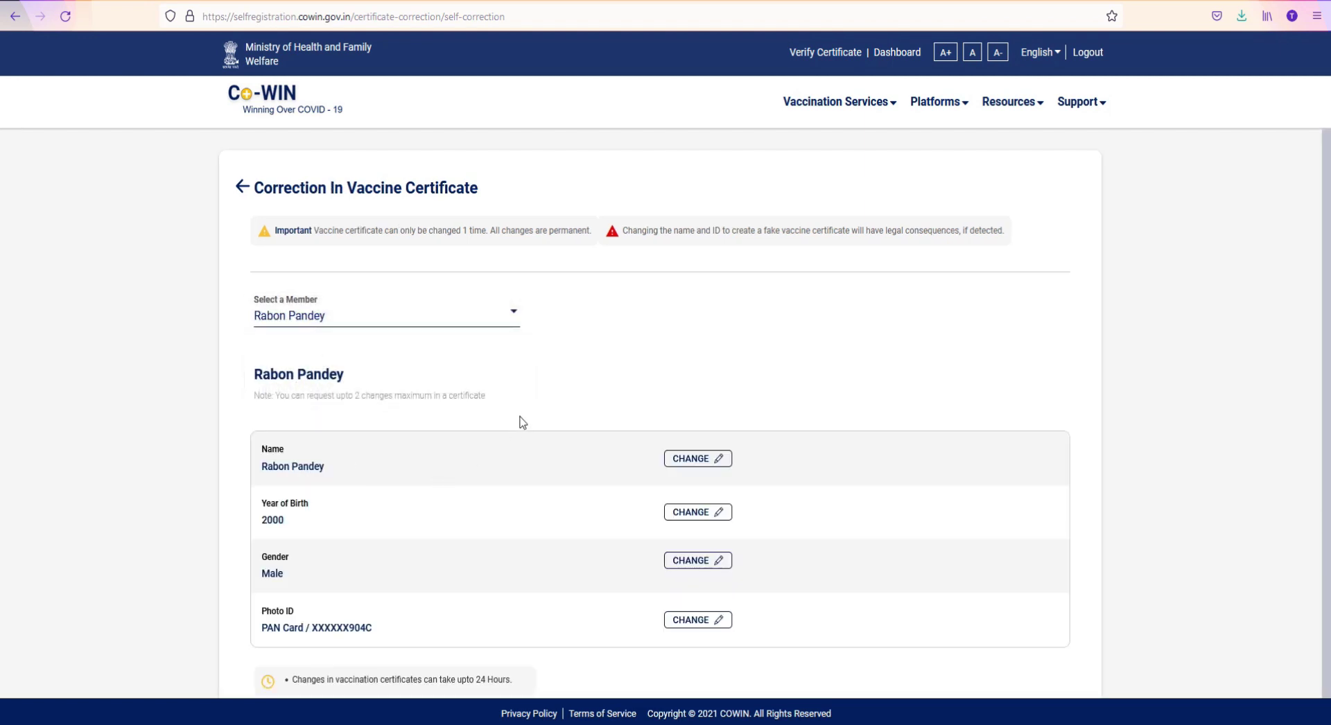
scroll(540, 413, "down", 3)
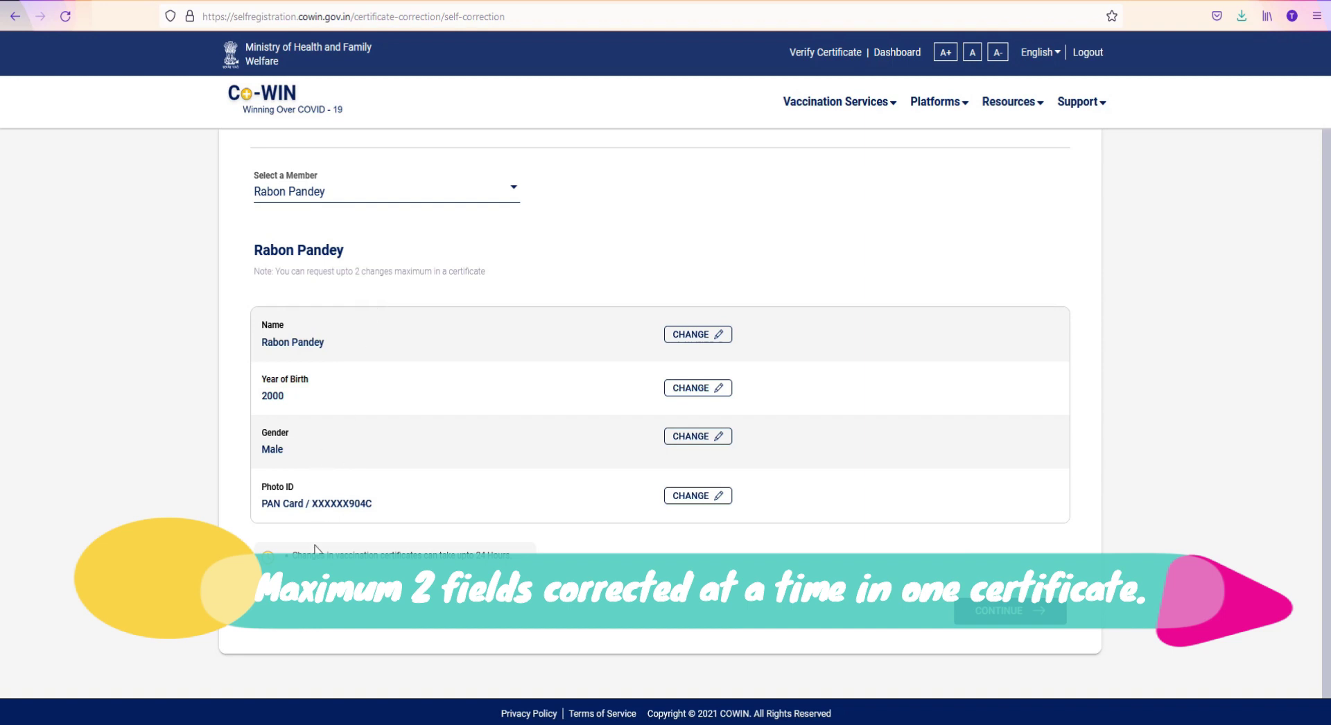
Enter the member's corrected full name and change the birth year from 2000 to 1992.
left_click(715, 336)
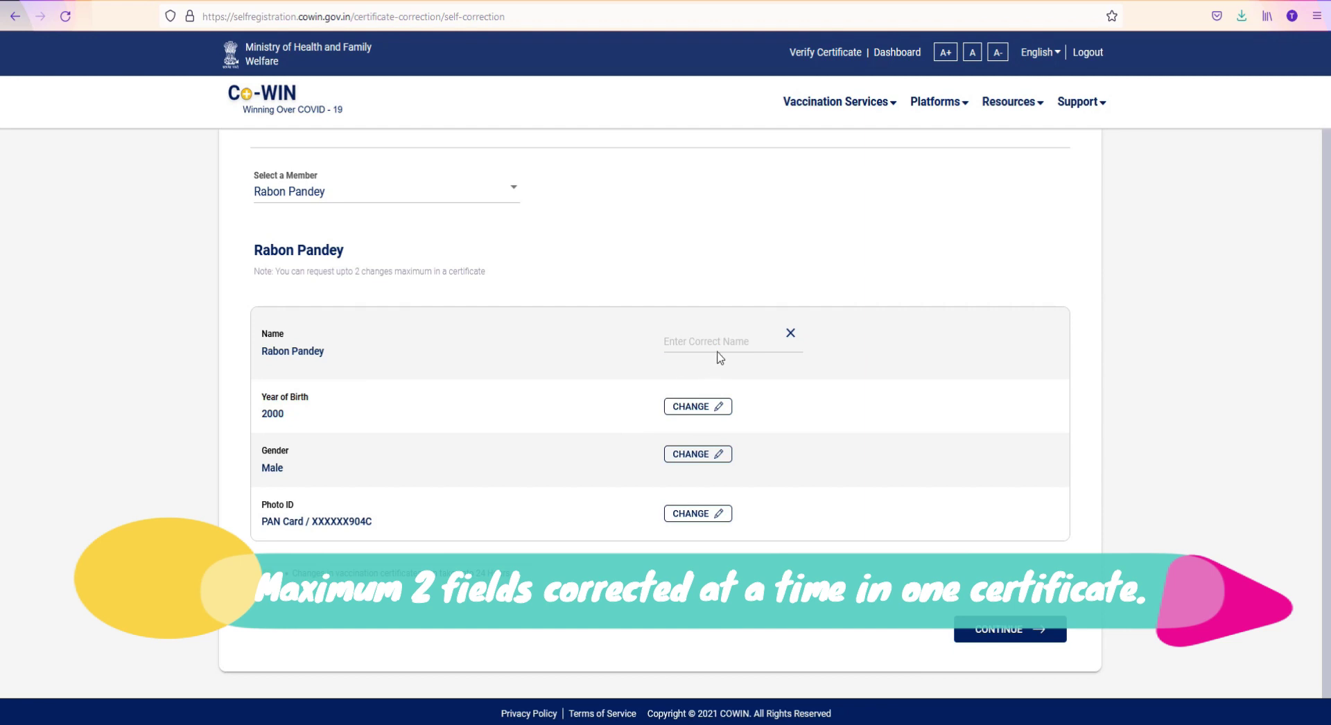
left_click(728, 340)
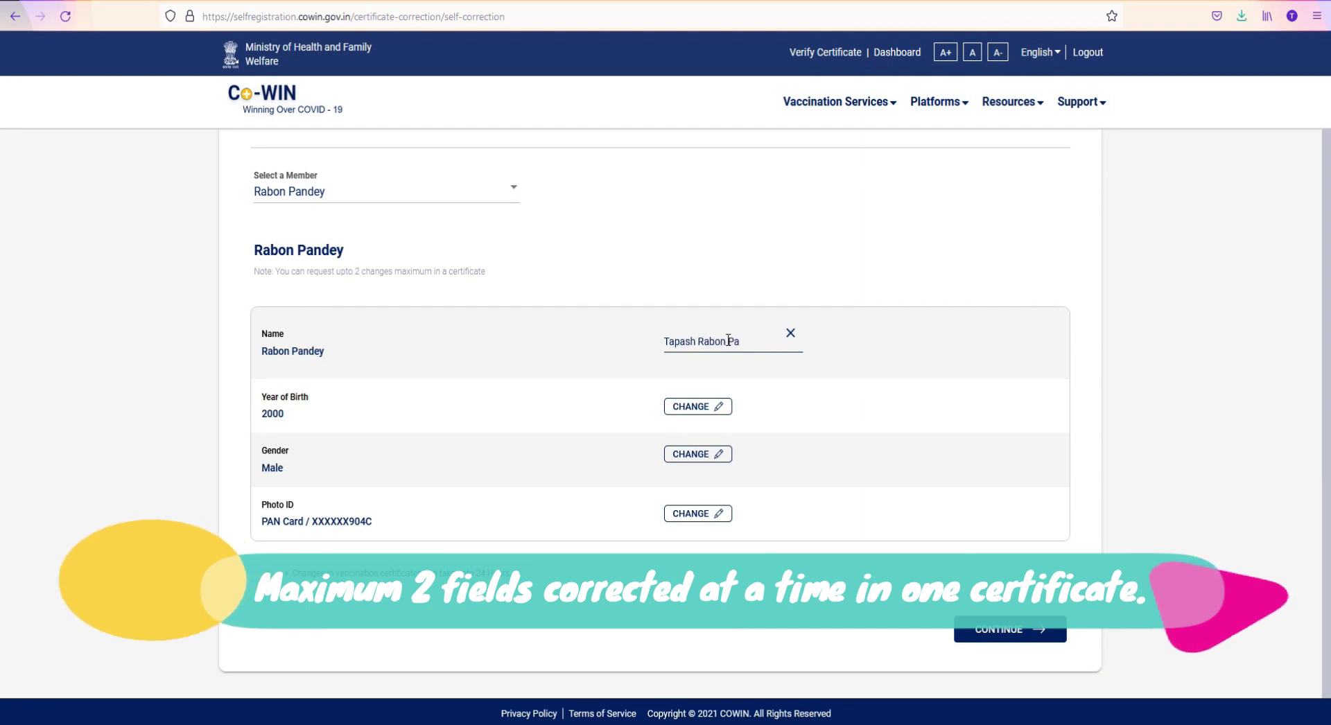
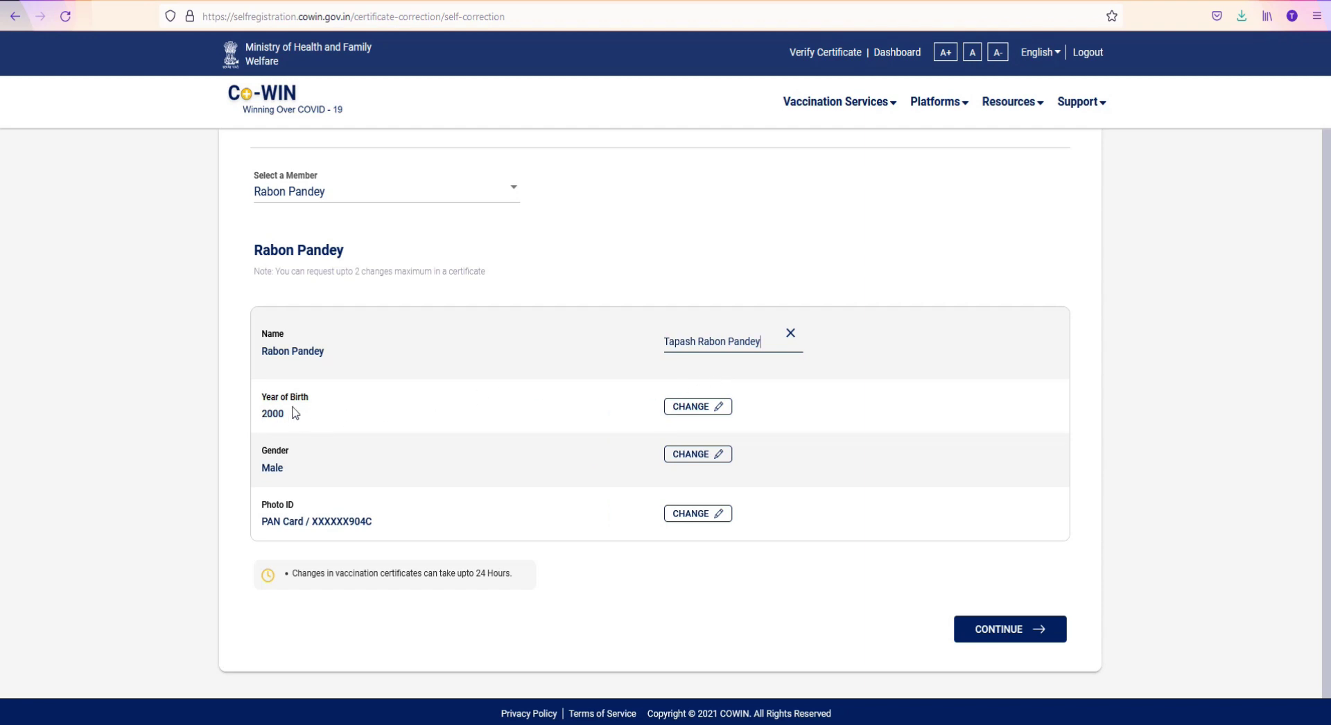
left_click(699, 408)
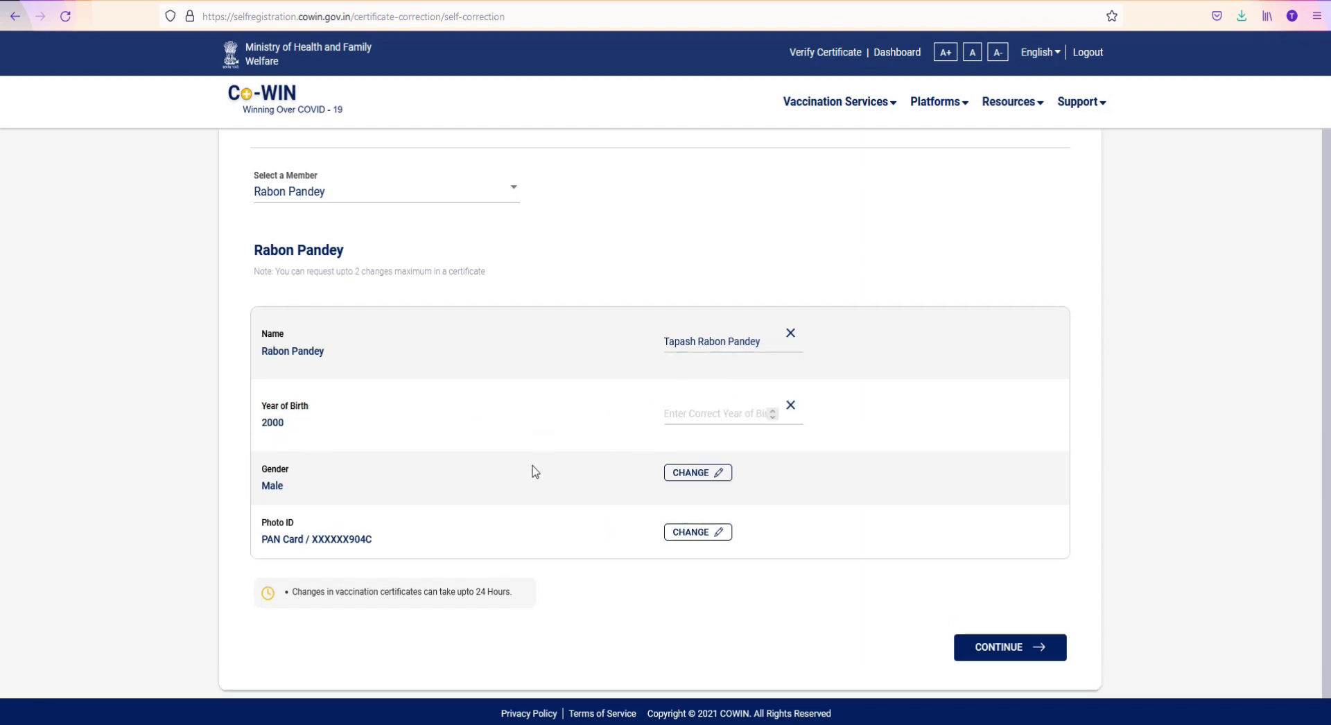
left_click(712, 415)
type("1992")
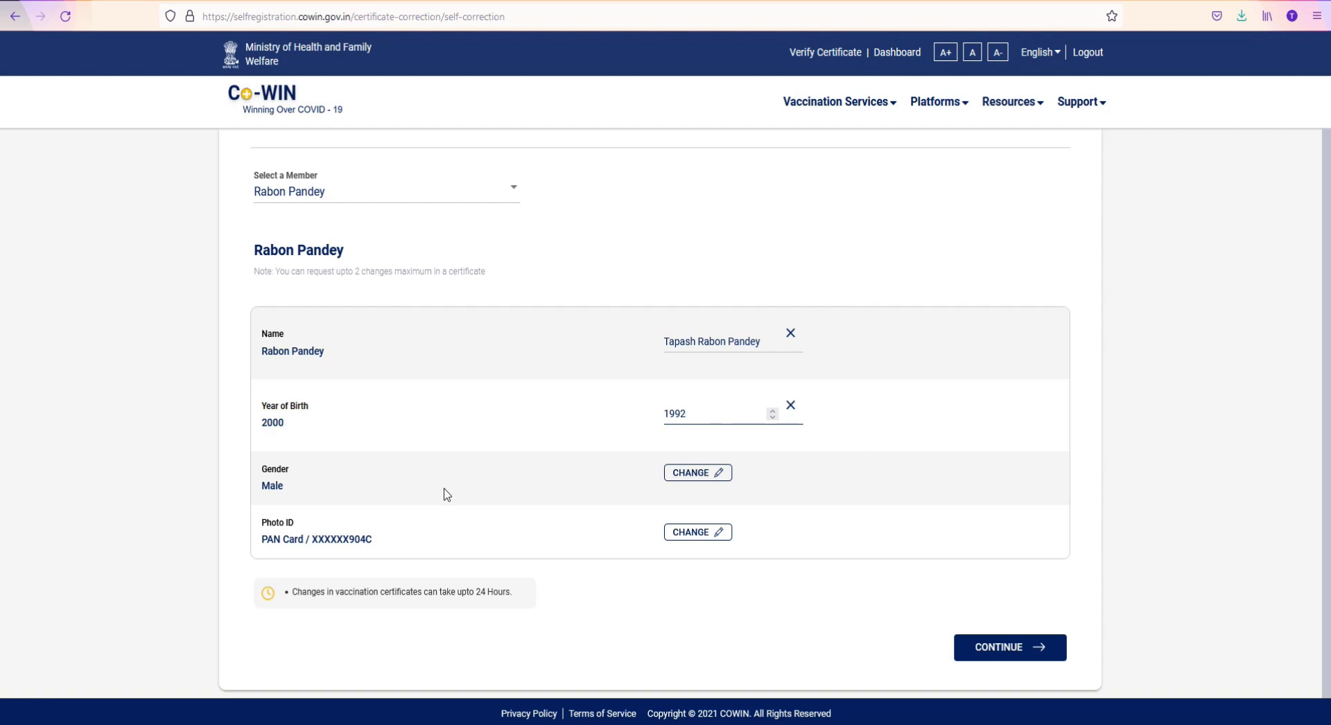
Attempt a gender change, dismiss the two-change limit warning, and proceed to review.
left_click(676, 475)
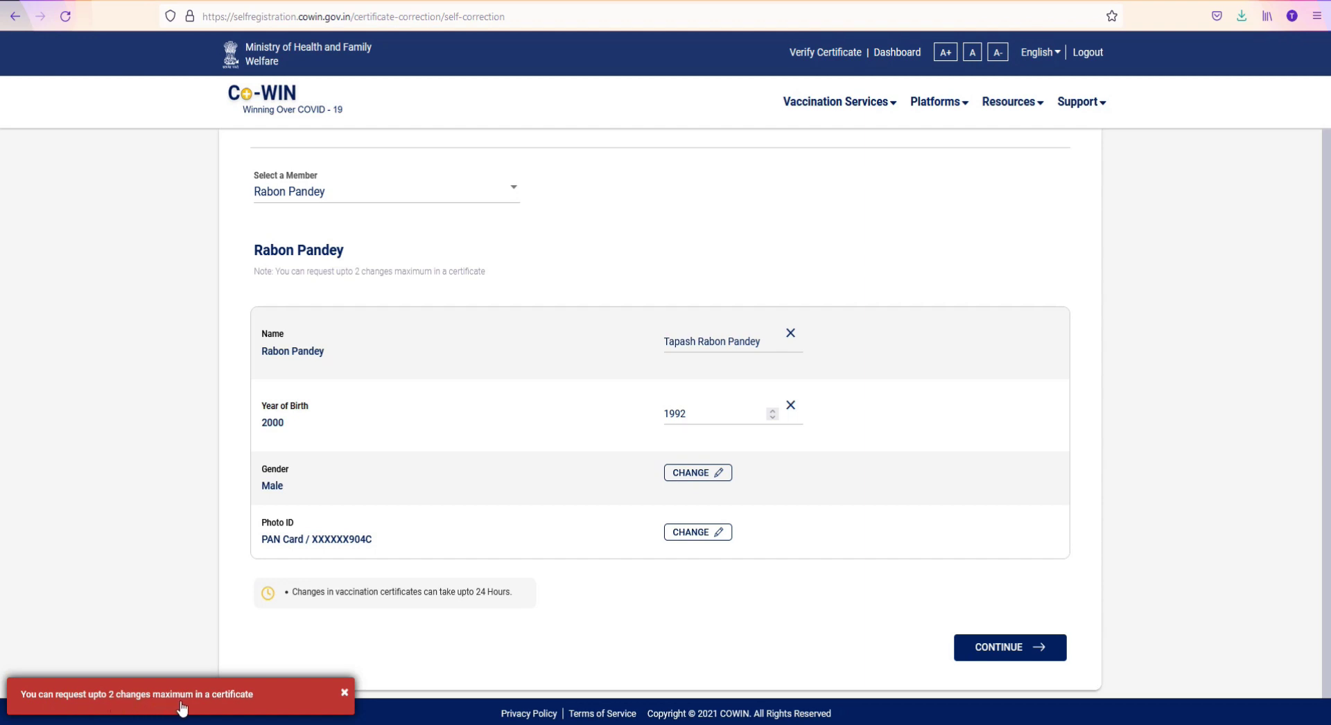
left_click(344, 688)
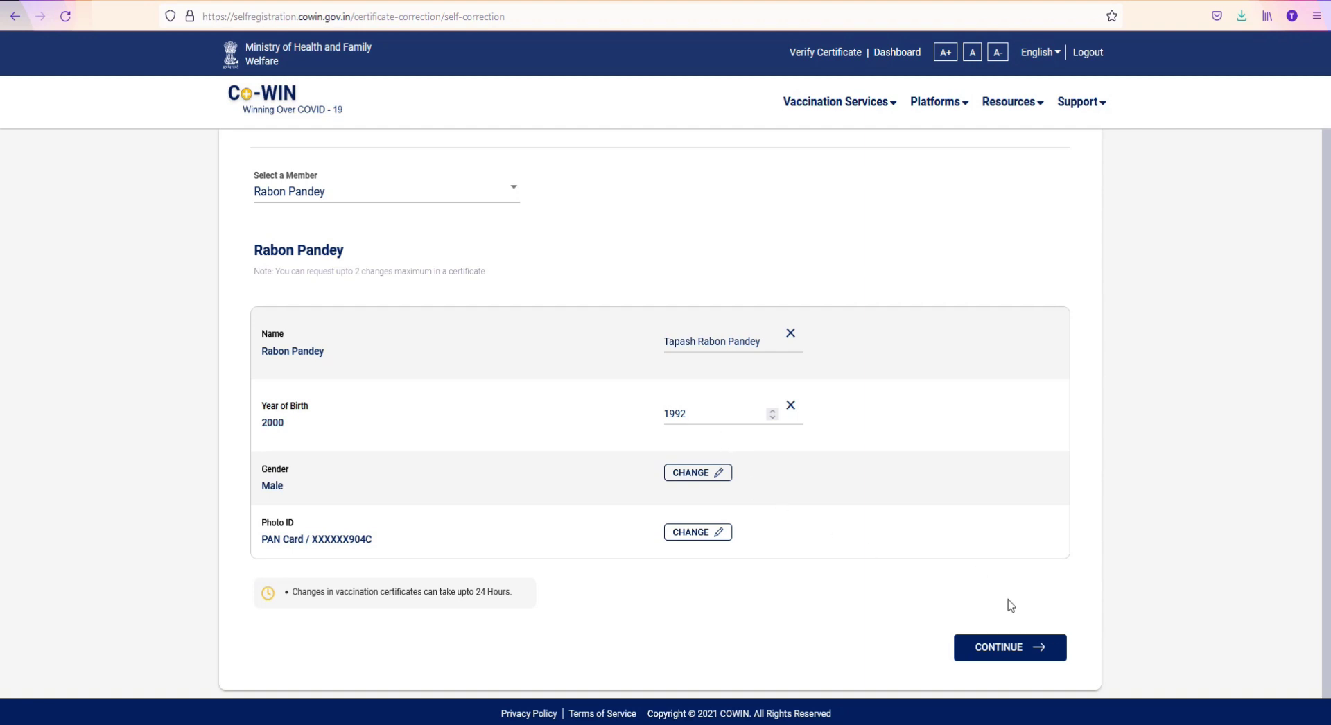
left_click(982, 651)
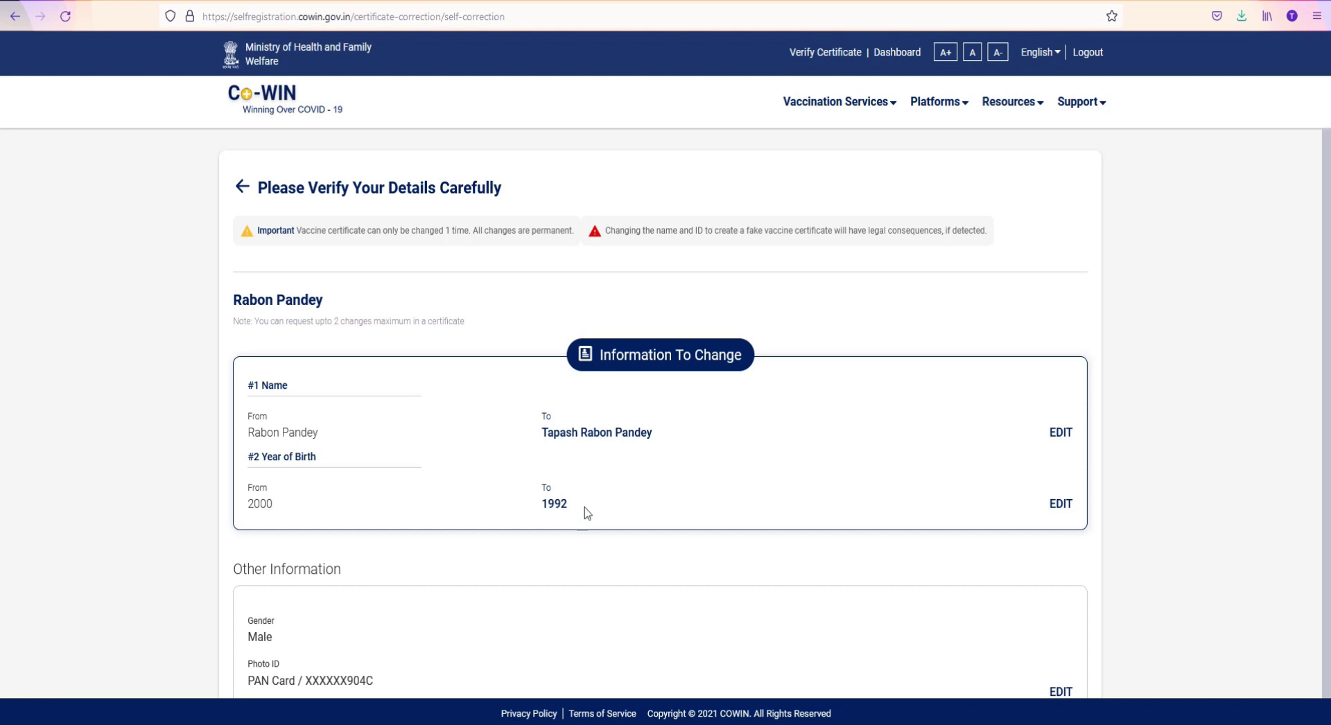
Submit the name and birth-year correction request and return to the dashboard.
scroll(584, 513, "down", 3)
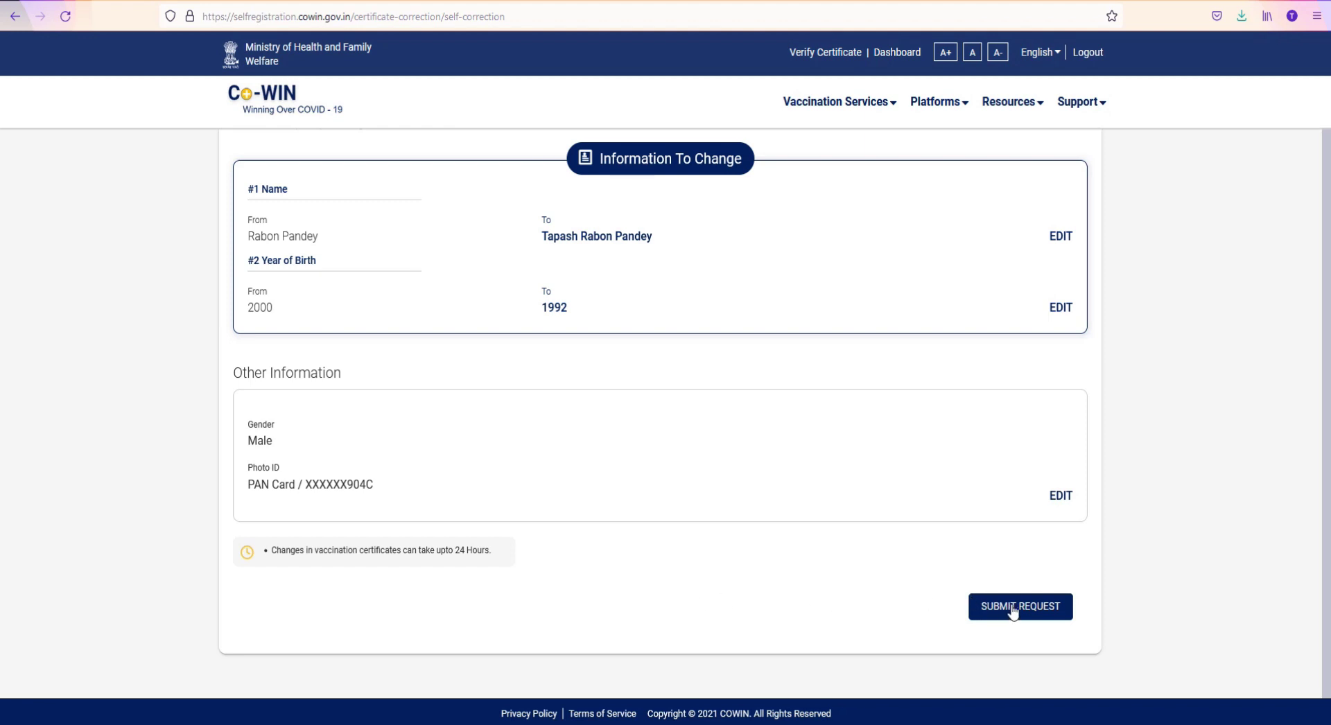
left_click(1012, 609)
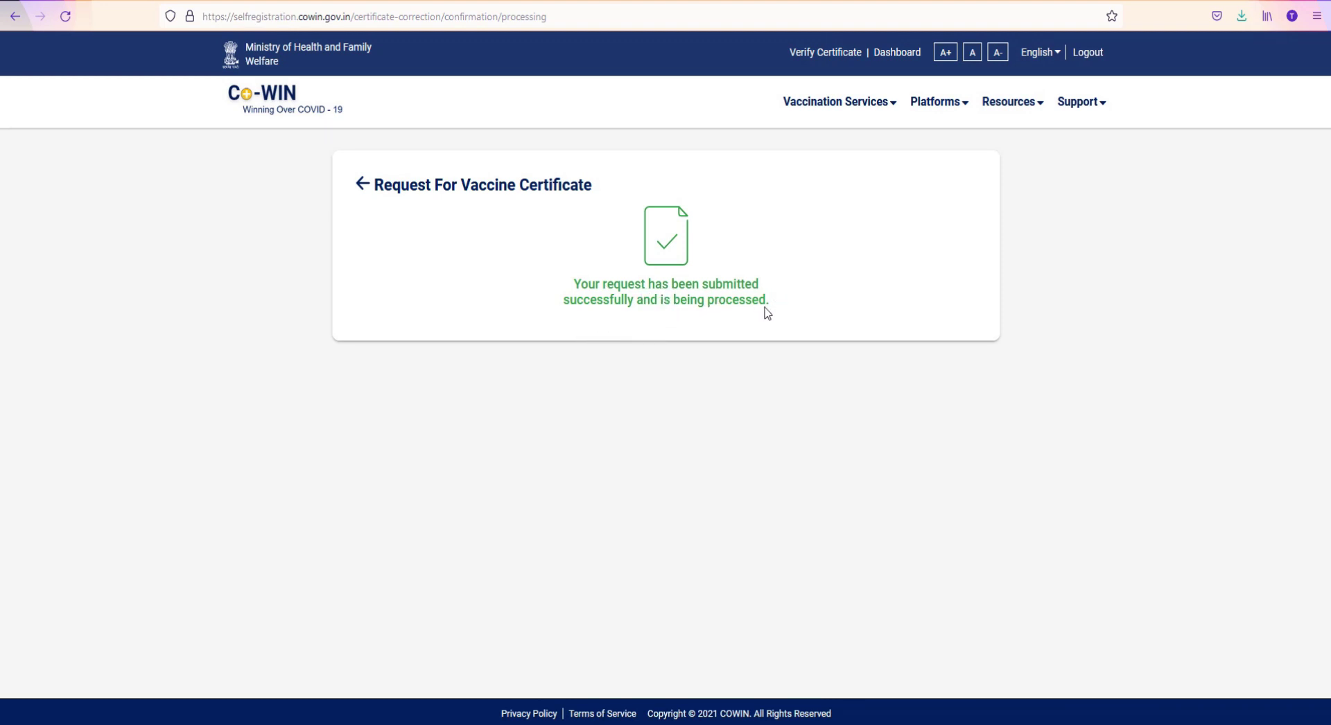
left_click(359, 186)
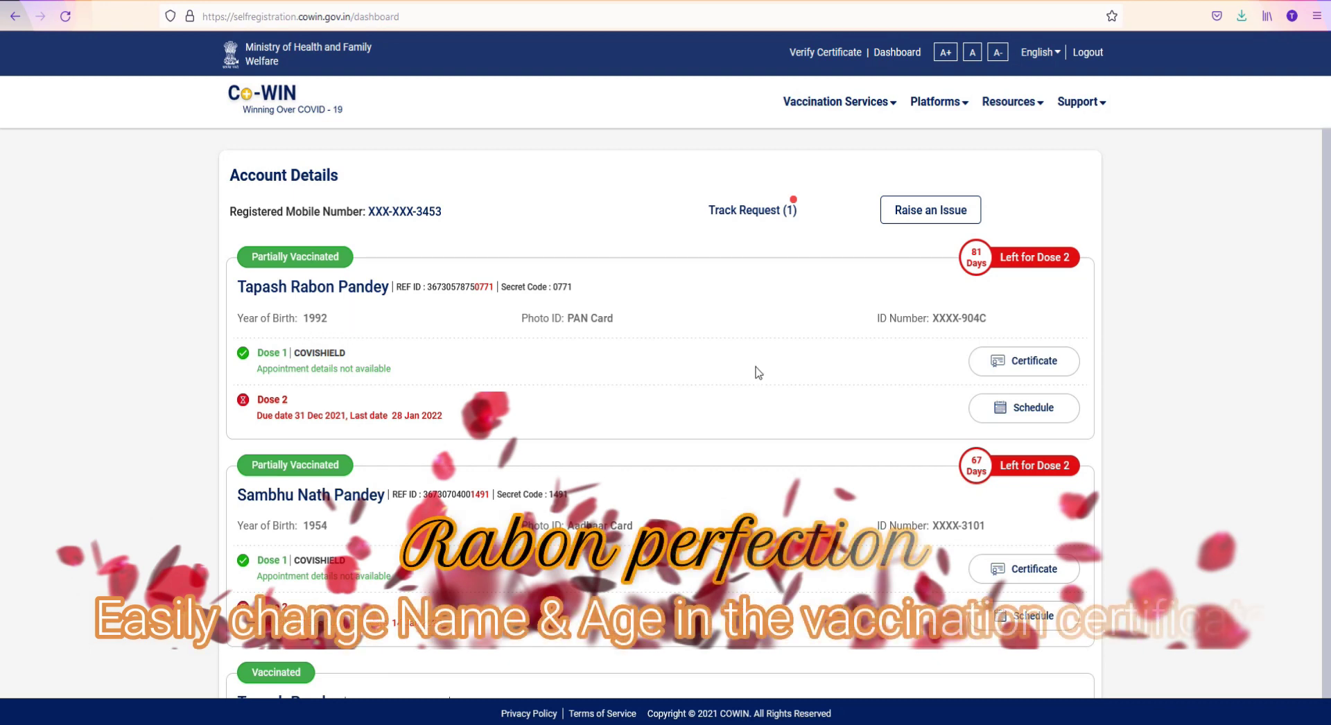
Confirm the correction request's status, then download the updated certificate as certificate(3).pdf.
left_click(743, 214)
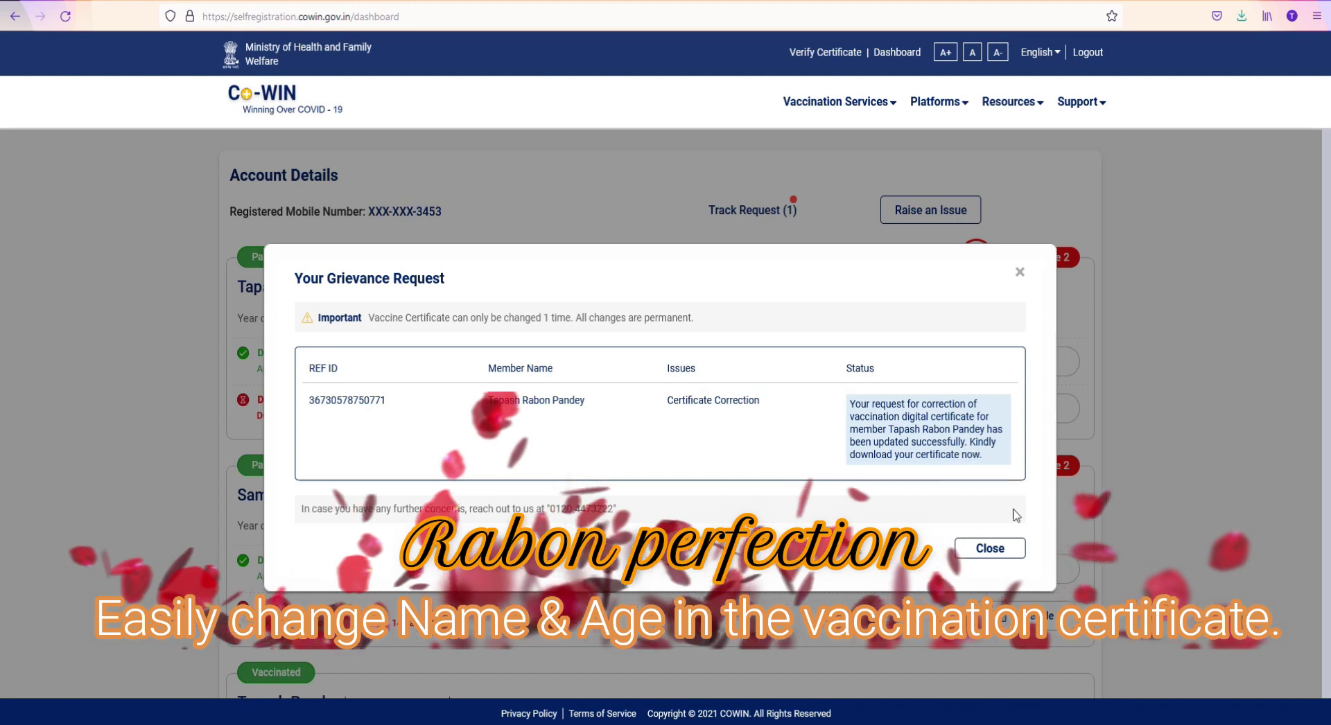
left_click(990, 548)
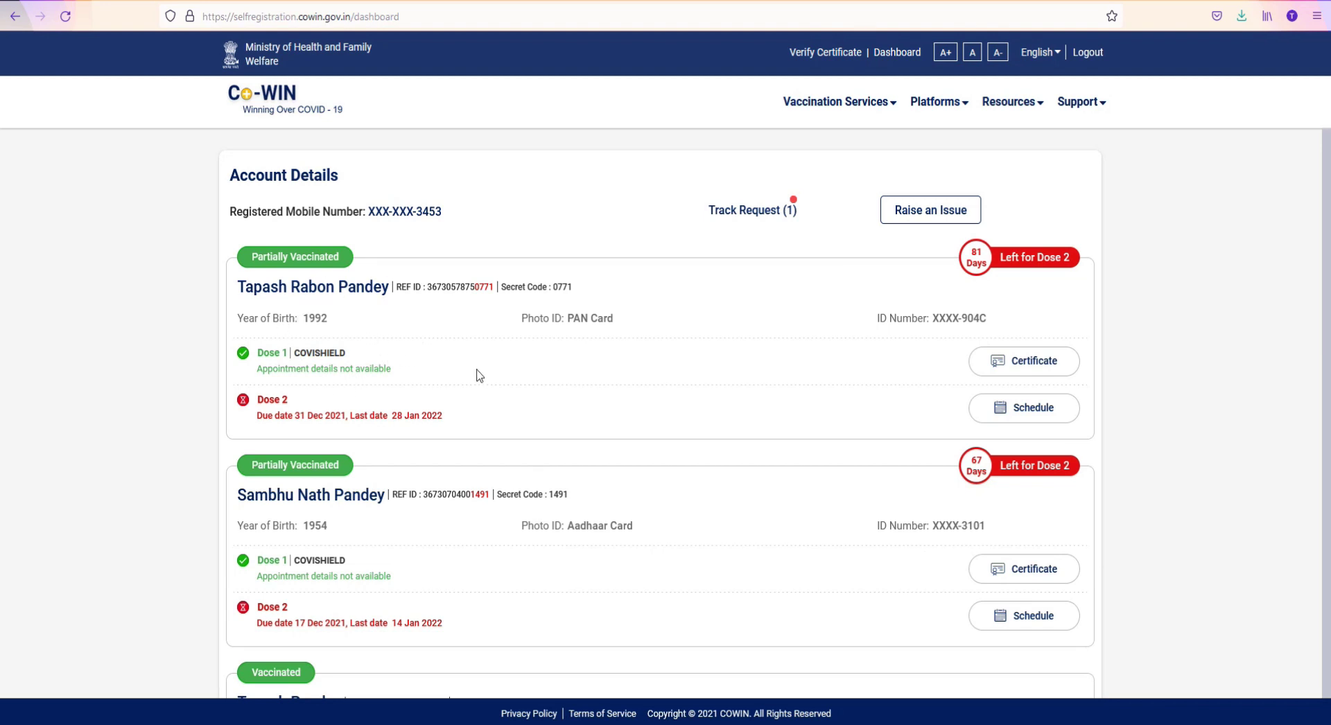
left_click(1034, 365)
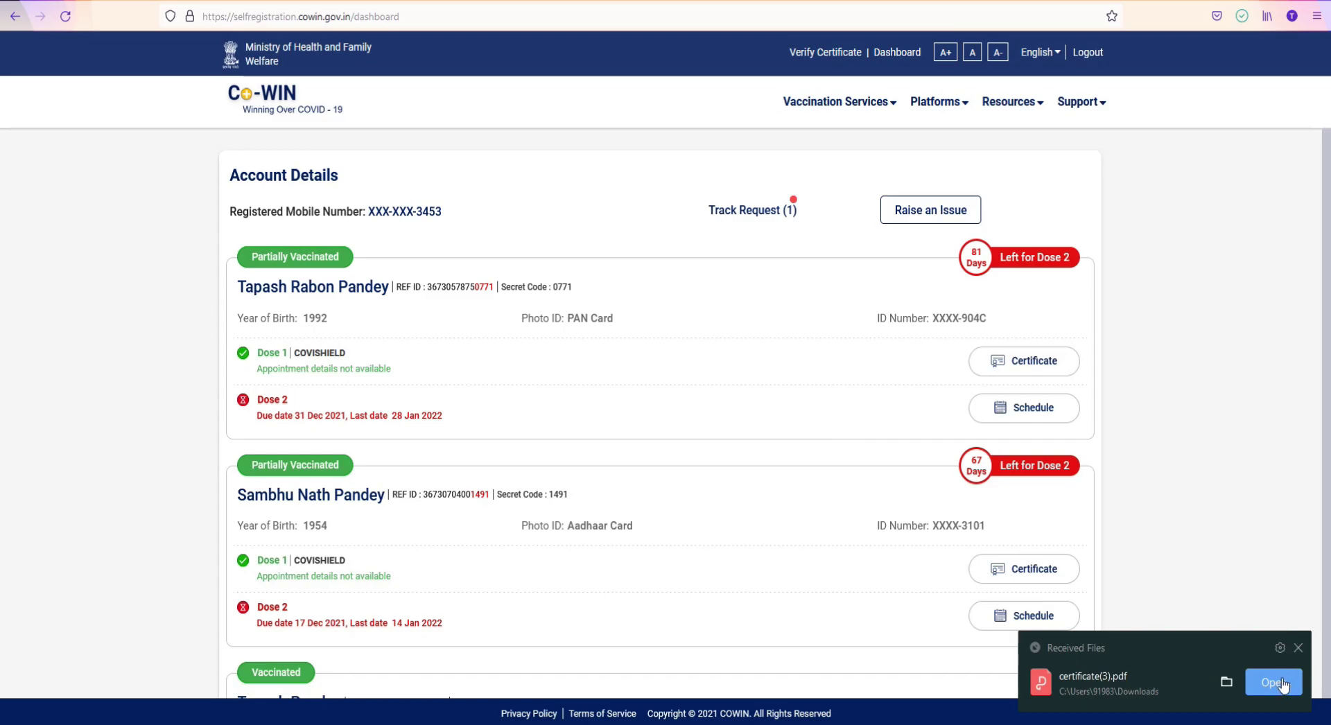
Open certificate(3).pdf and check the corrected full name, age 29 and COVISHIELD dose details.
left_click(1277, 682)
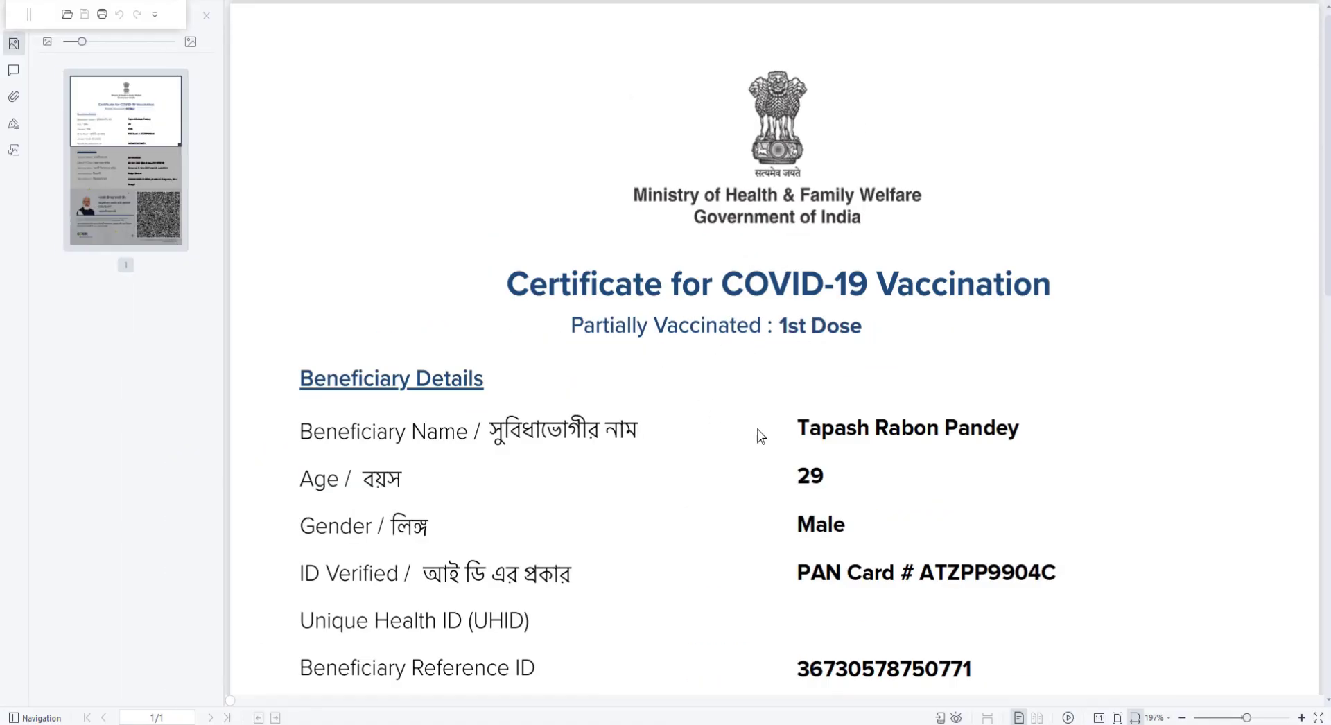
left_click_drag(823, 428, 1072, 426)
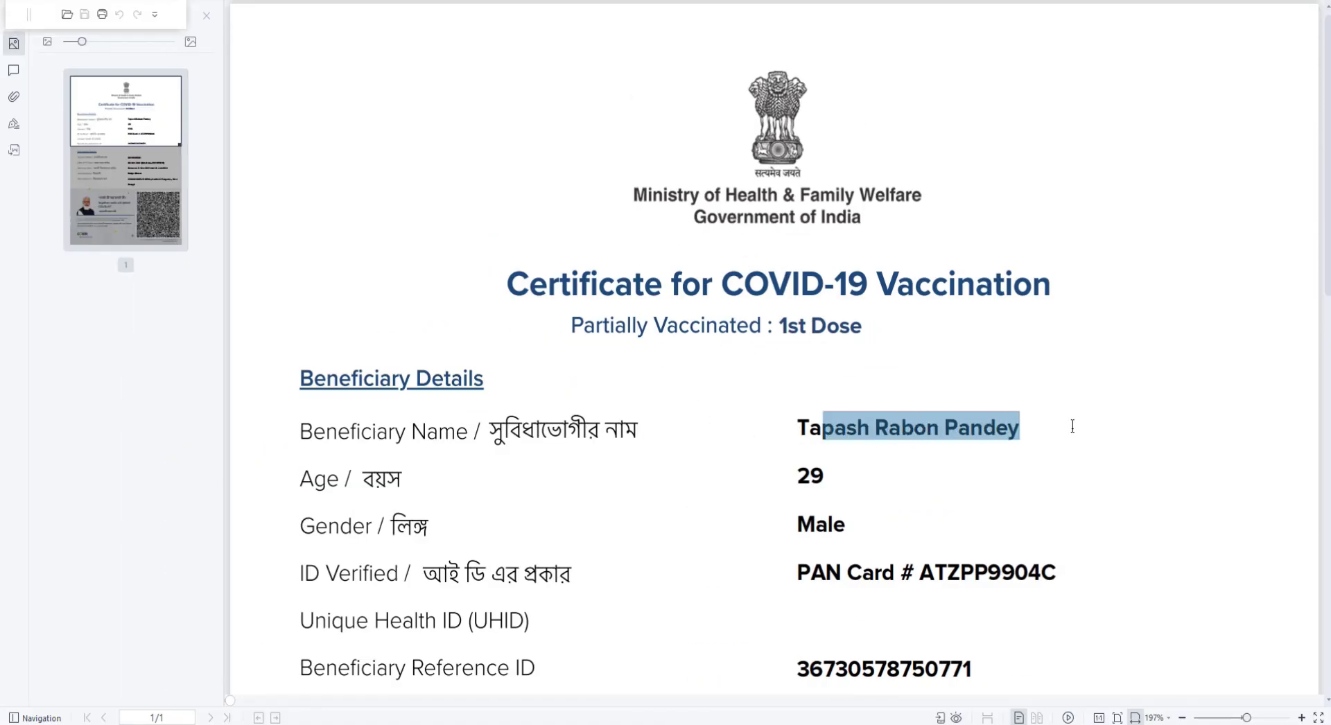
left_click(325, 461)
left_click_drag(797, 477, 820, 479)
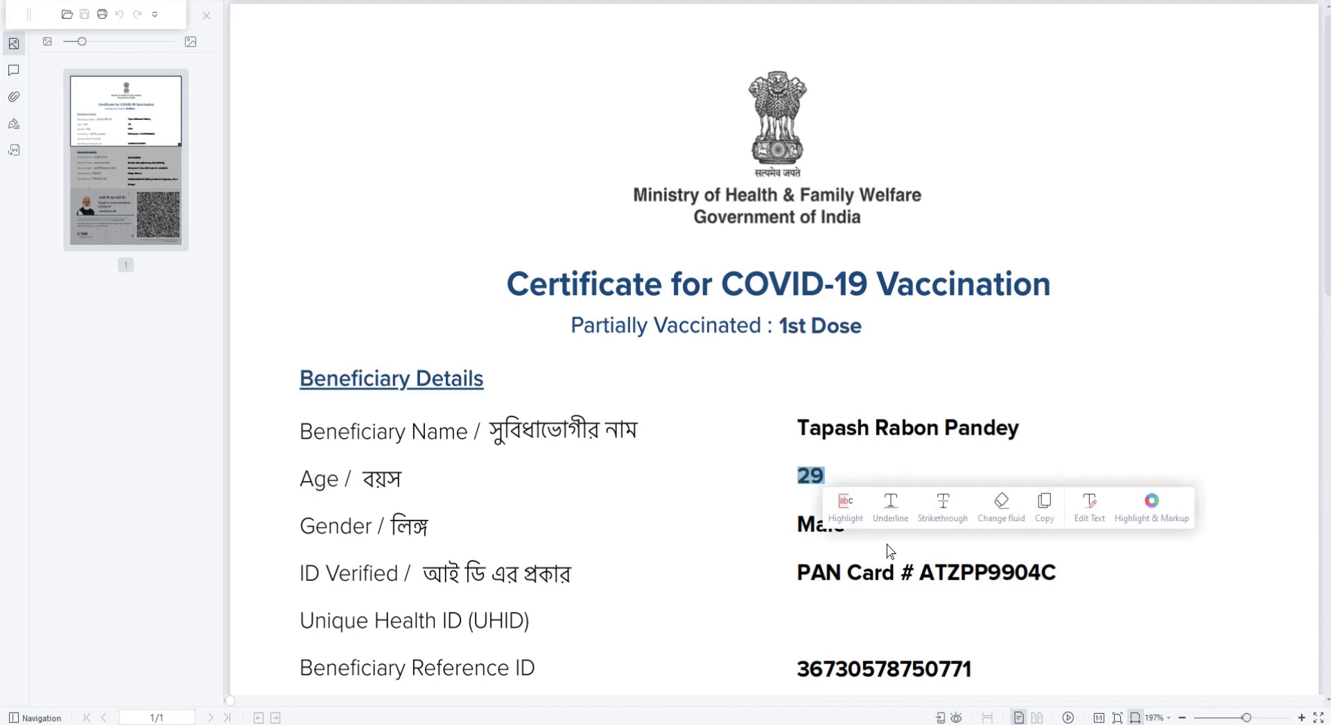
scroll(769, 513, "down", 3)
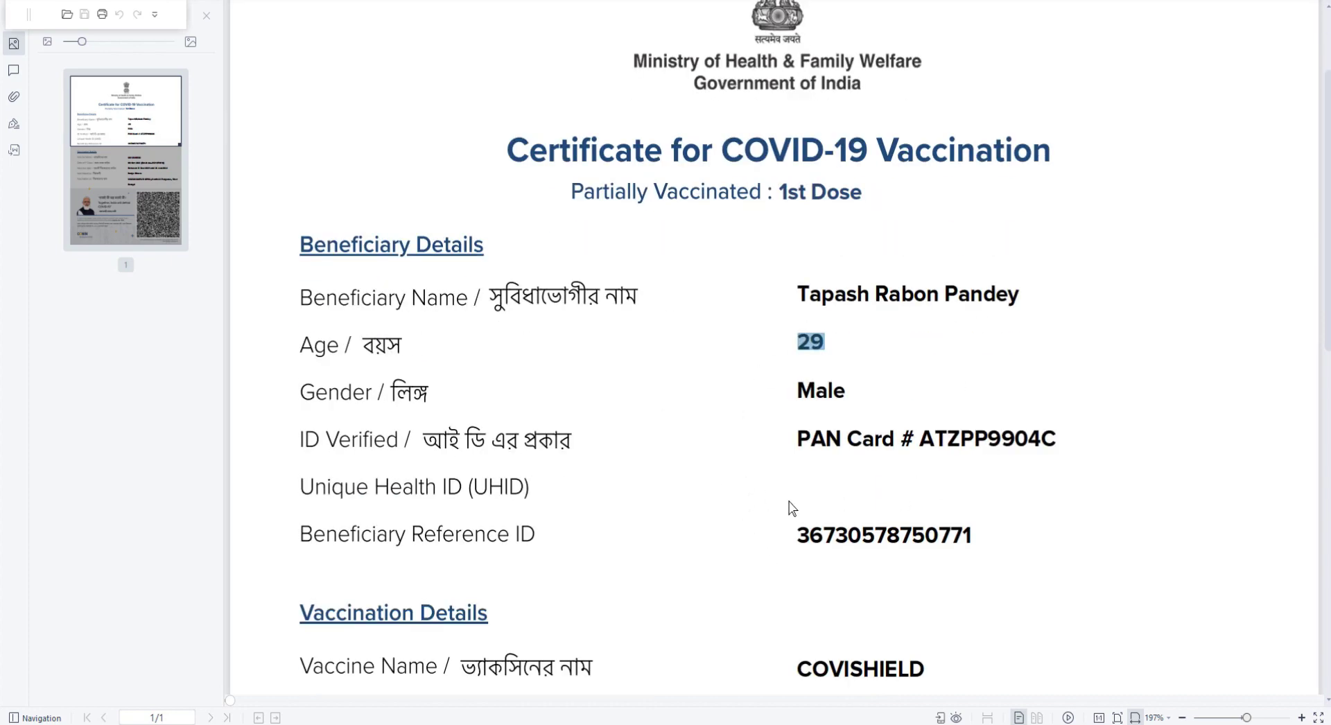
scroll(792, 509, "down", 10)
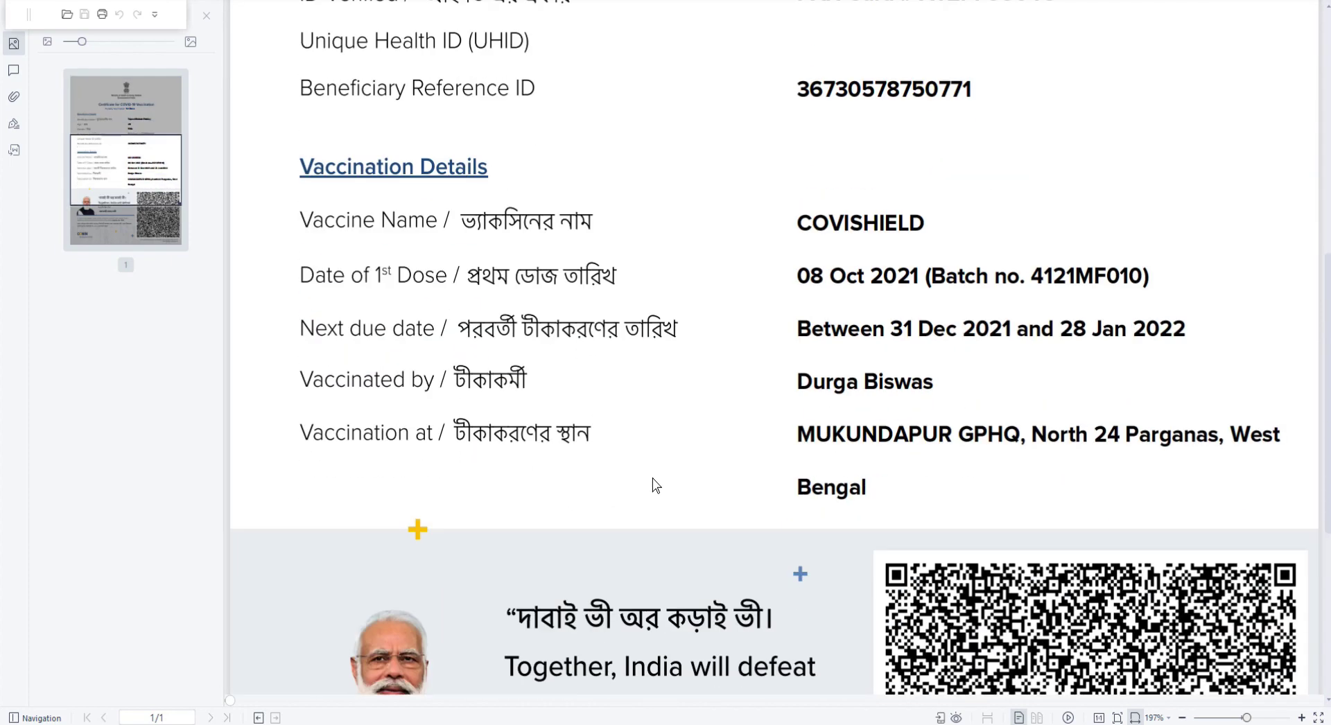
scroll(656, 486, "up", 12)
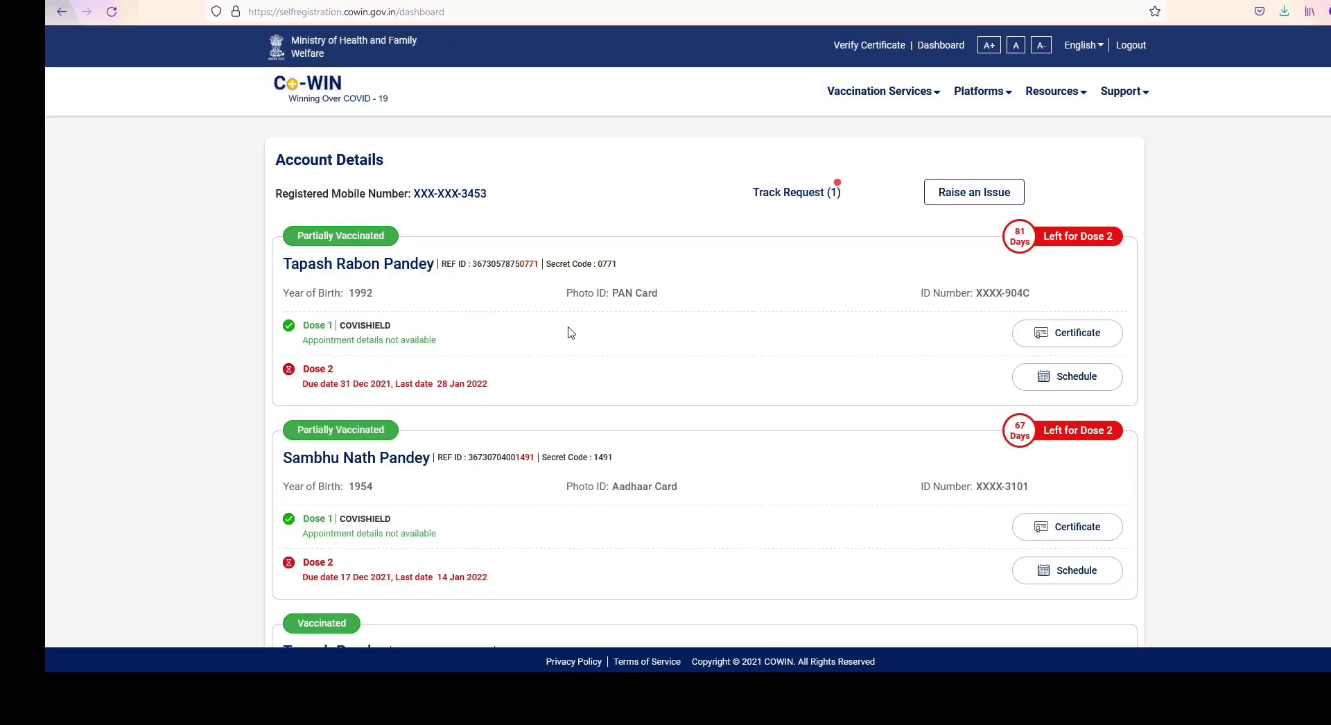
Raise a 'Transfer a member to new mobile number' issue and select the corrected member.
left_click(974, 194)
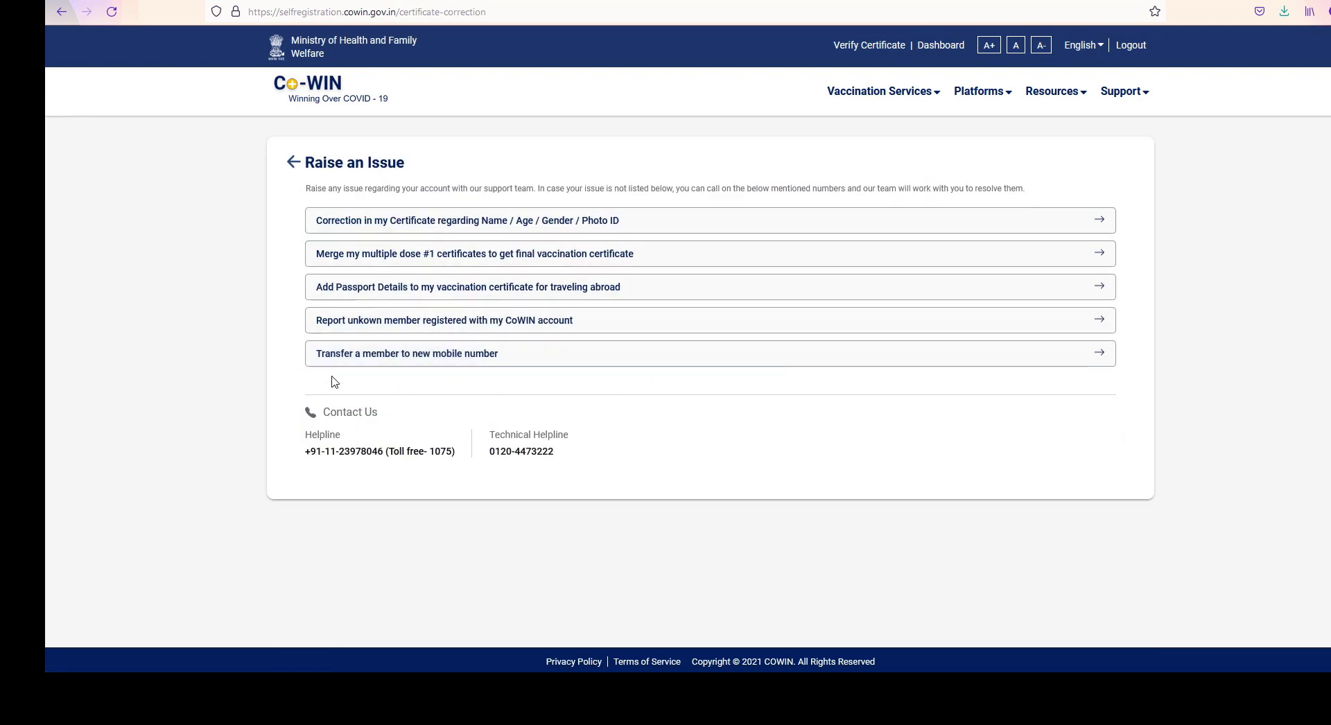
left_click(389, 365)
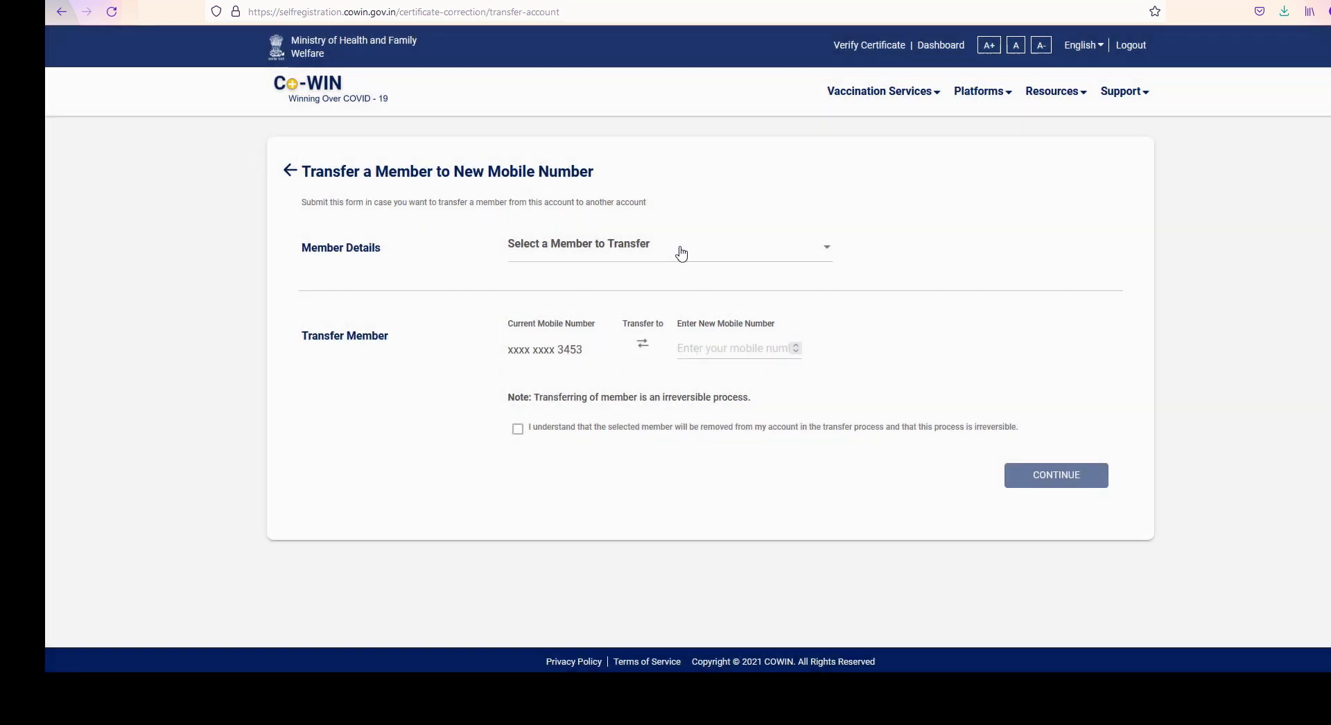
left_click(680, 252)
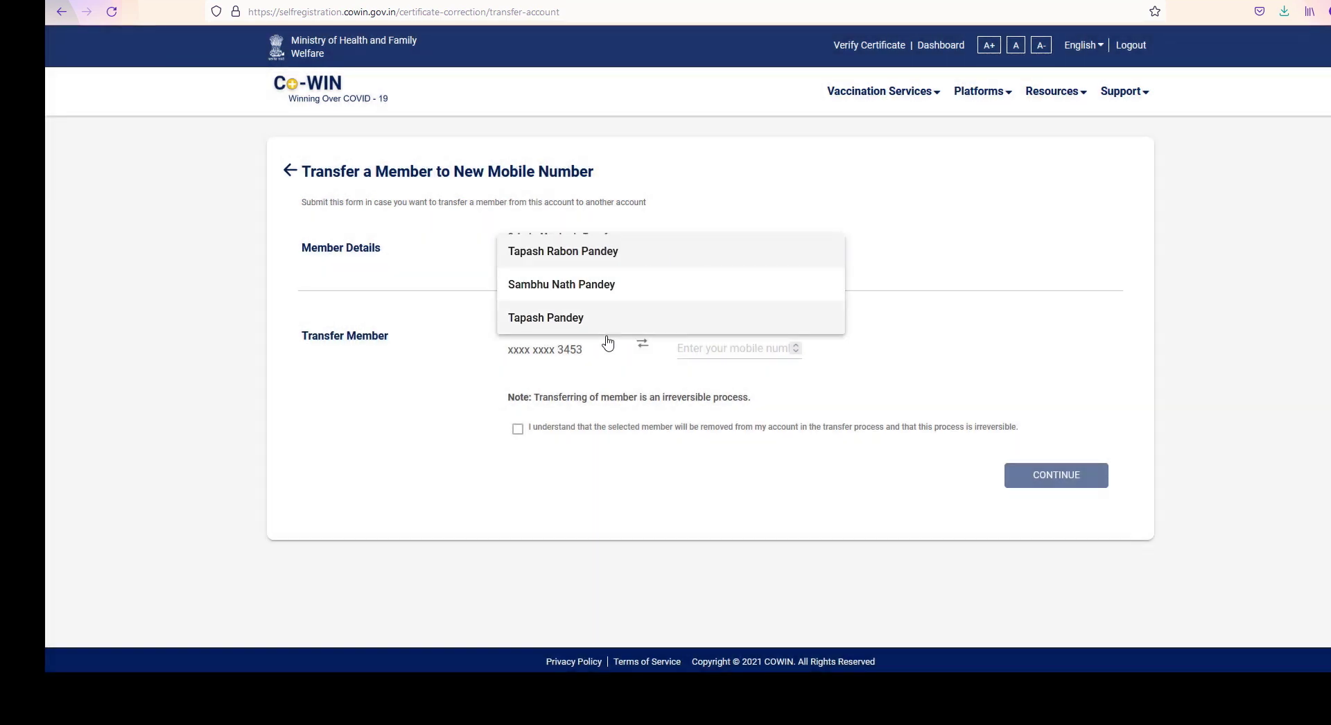
left_click(642, 253)
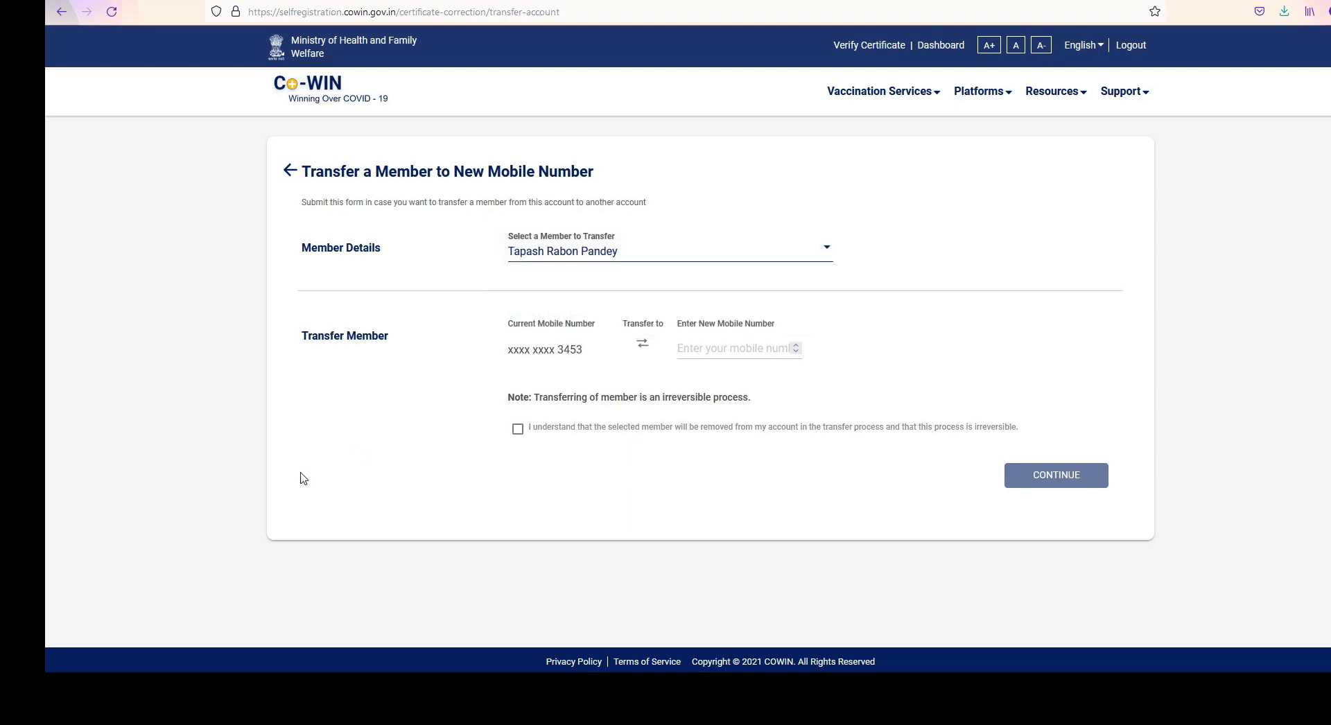
Enter the new 10-digit mobile number, acknowledge the transfer is irreversible, and continue.
left_click(705, 351)
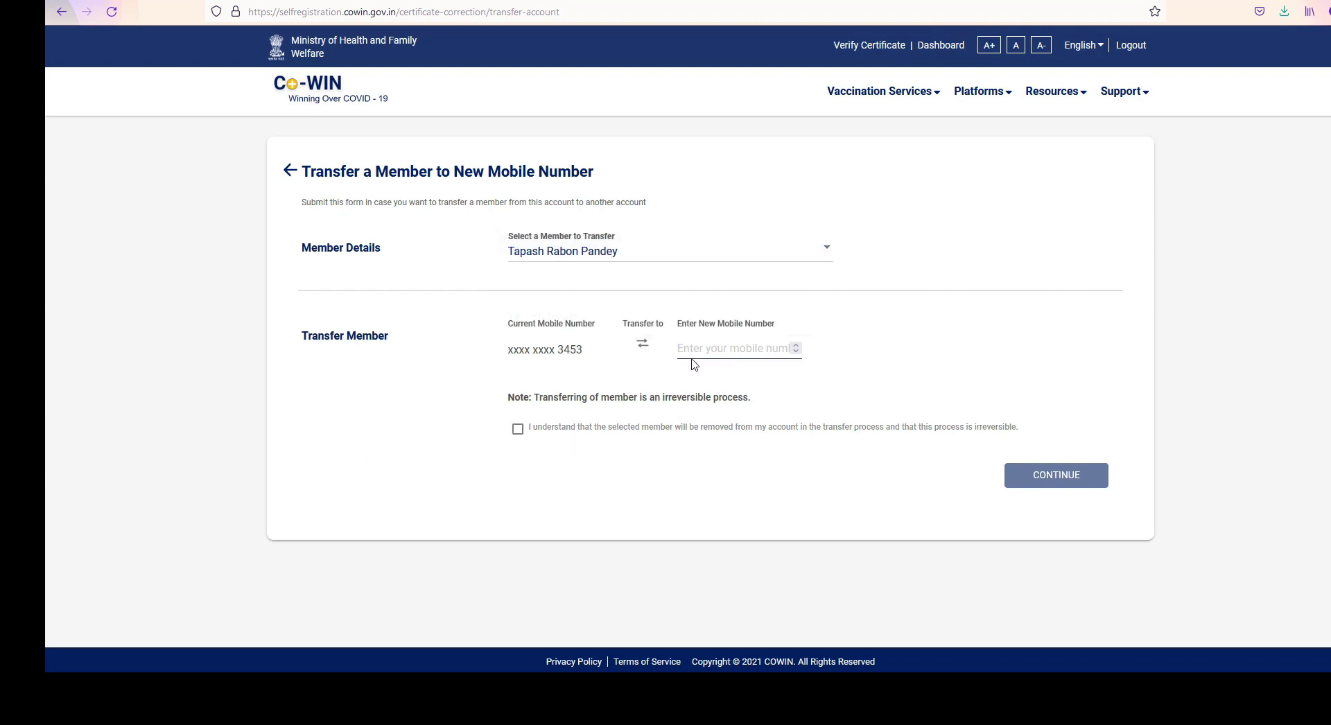
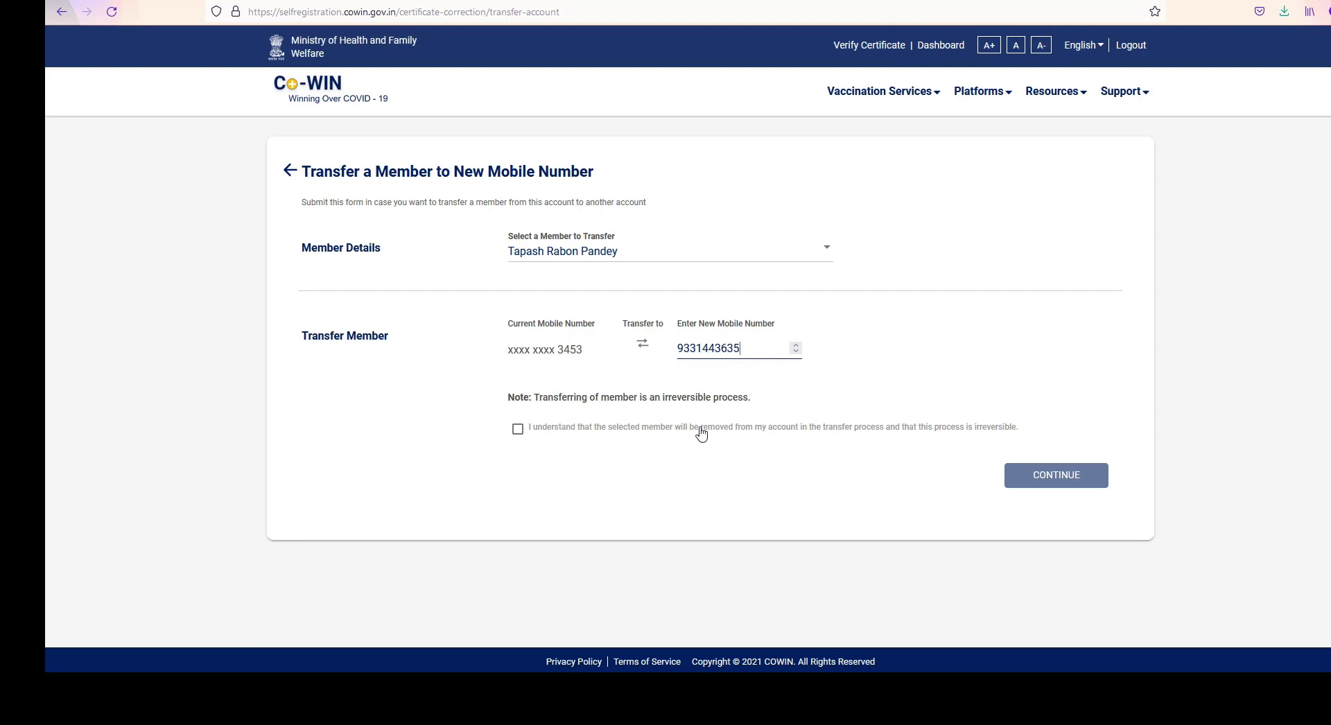
left_click(518, 430)
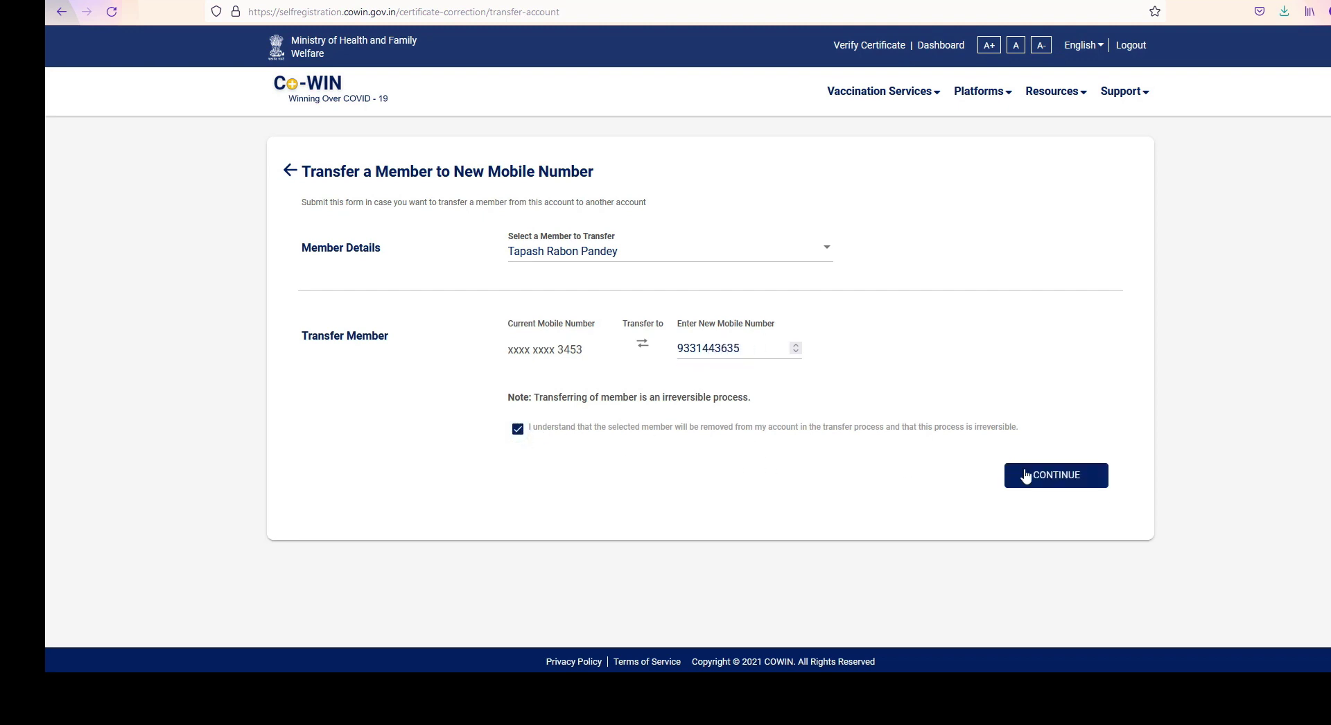
left_click(1036, 476)
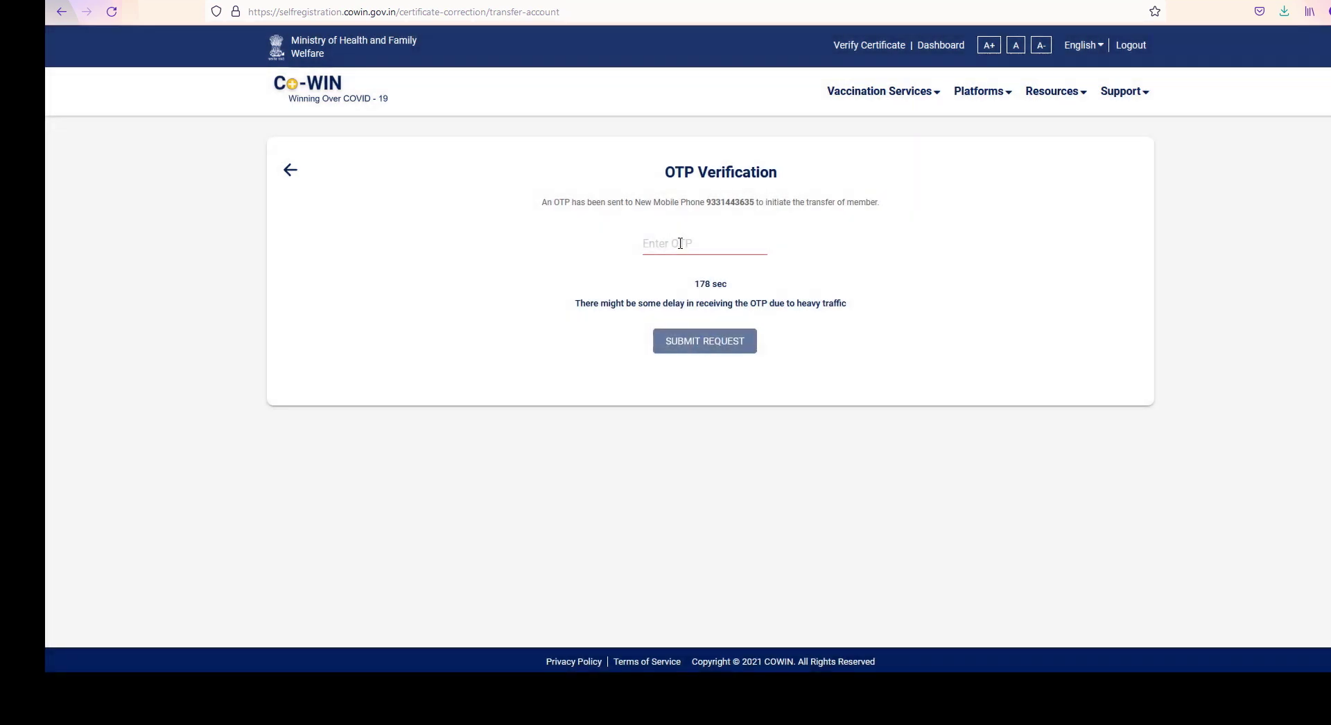
Submit the transfer request with the one-time password received on the new phone.
left_click(681, 243)
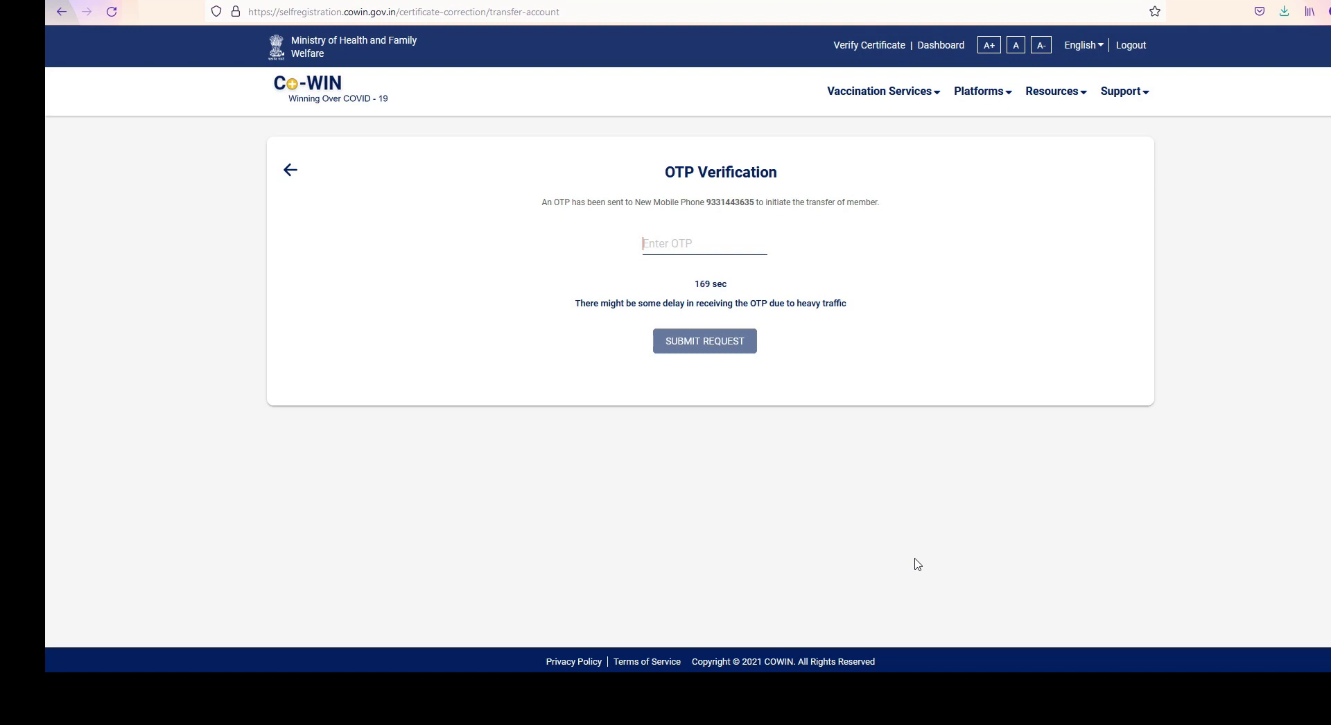
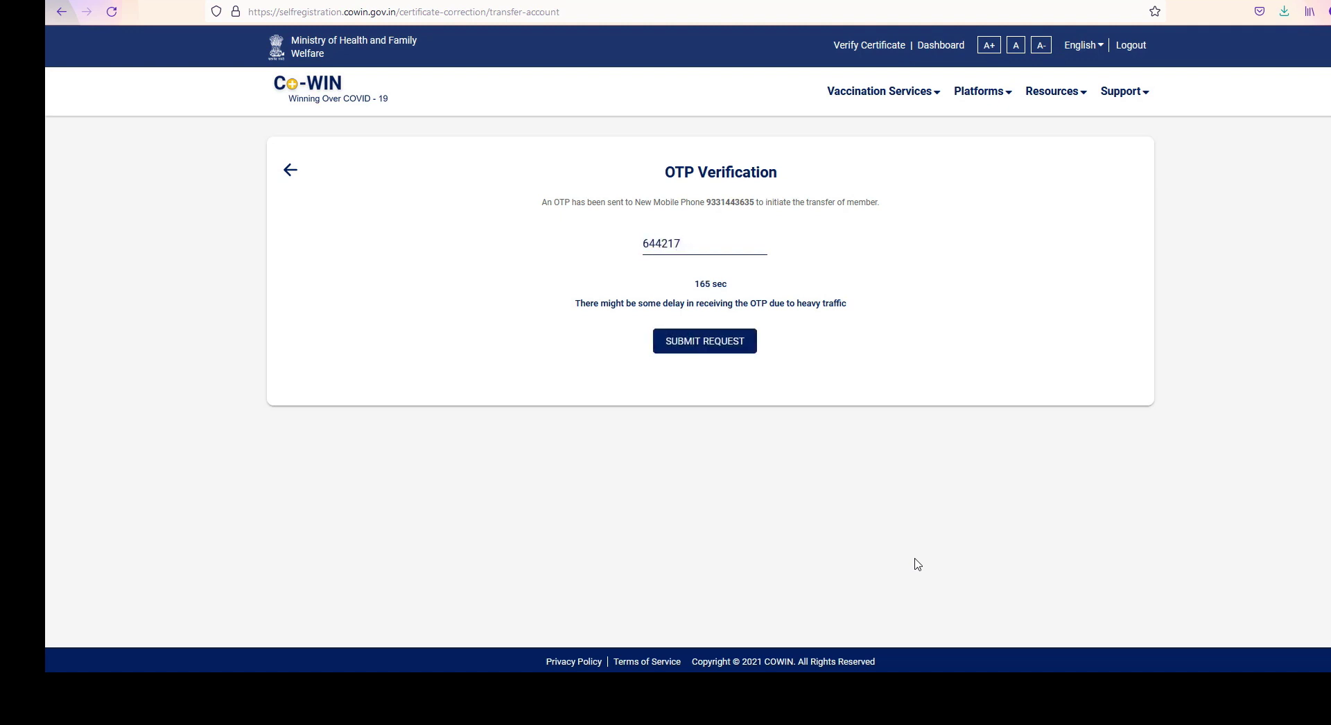
left_click(678, 343)
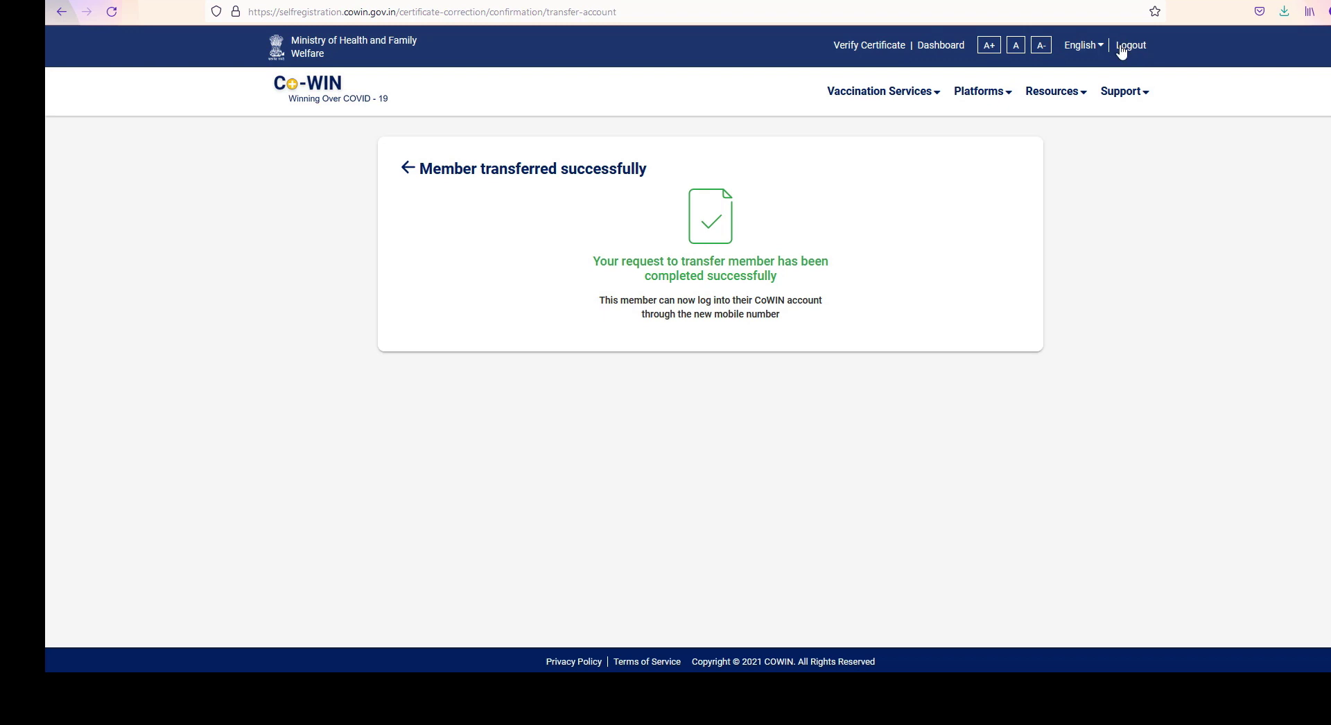
Return to the dashboard and confirm only three member cards remain on the account.
left_click(408, 168)
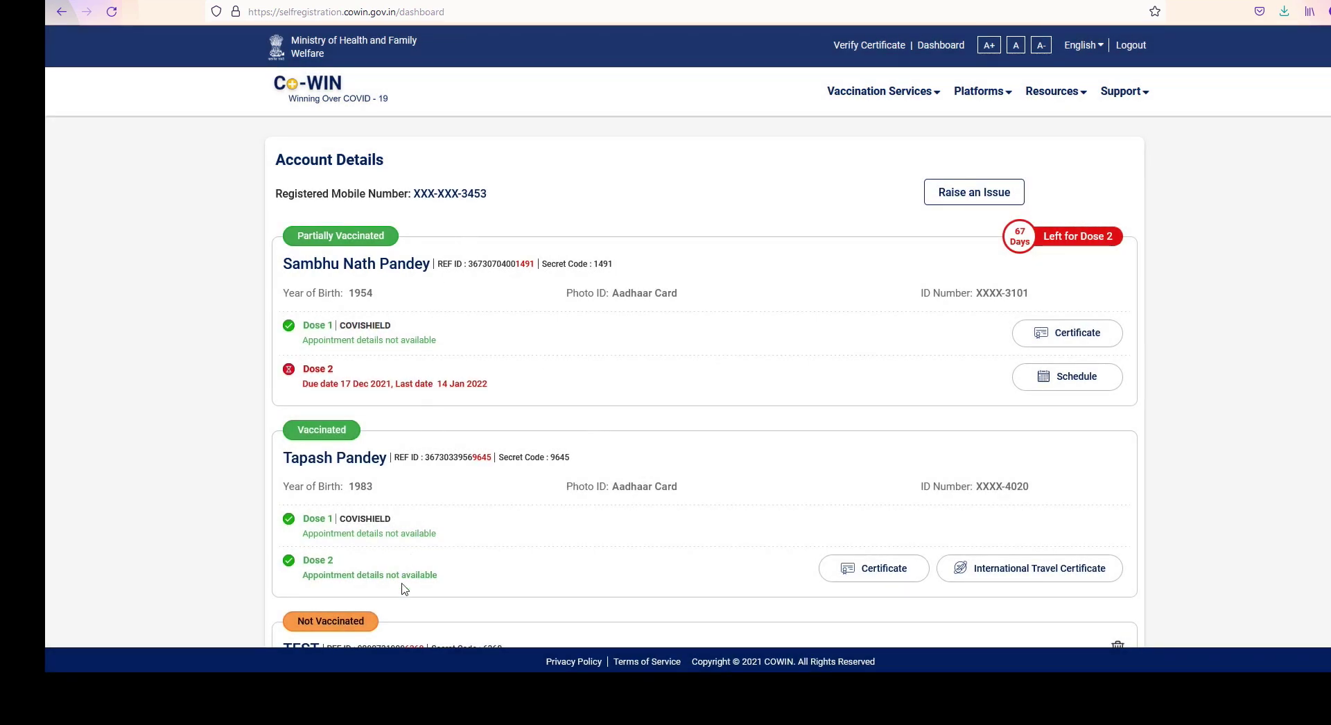
scroll(445, 526, "down", 2)
scroll(469, 505, "down", 1)
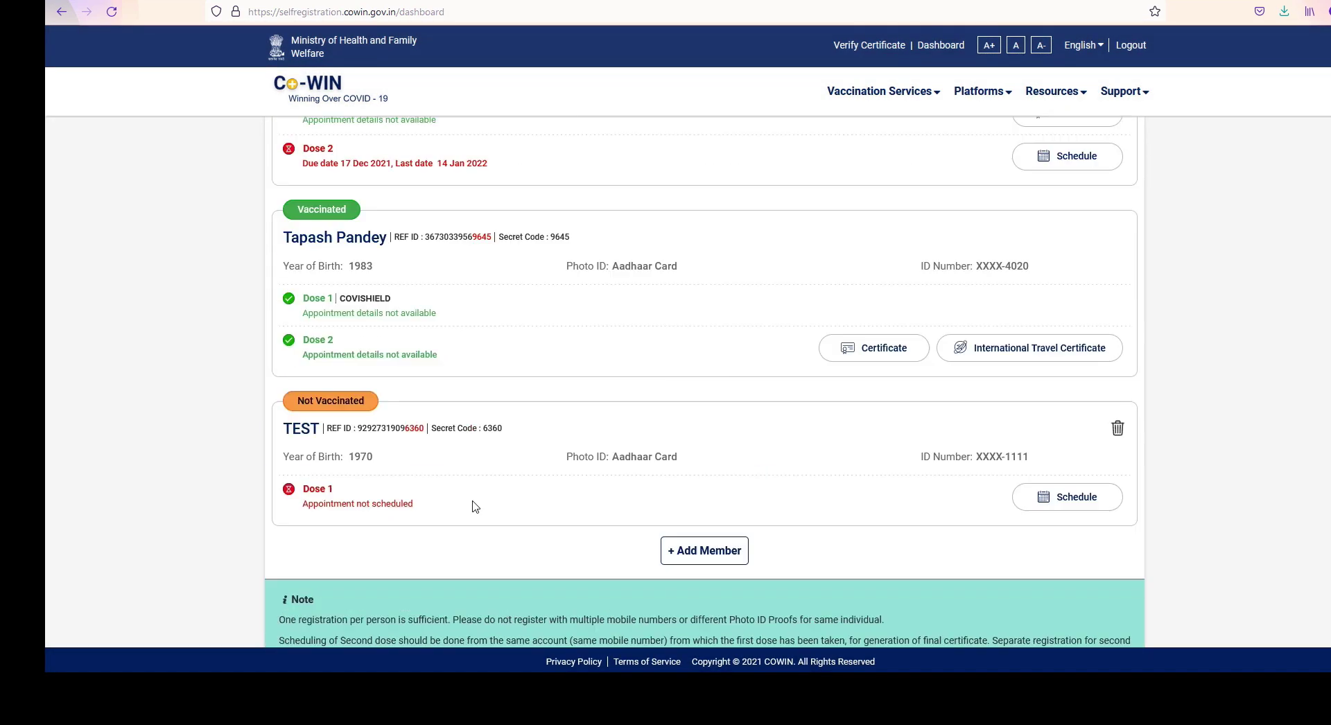
scroll(474, 507, "up", 3)
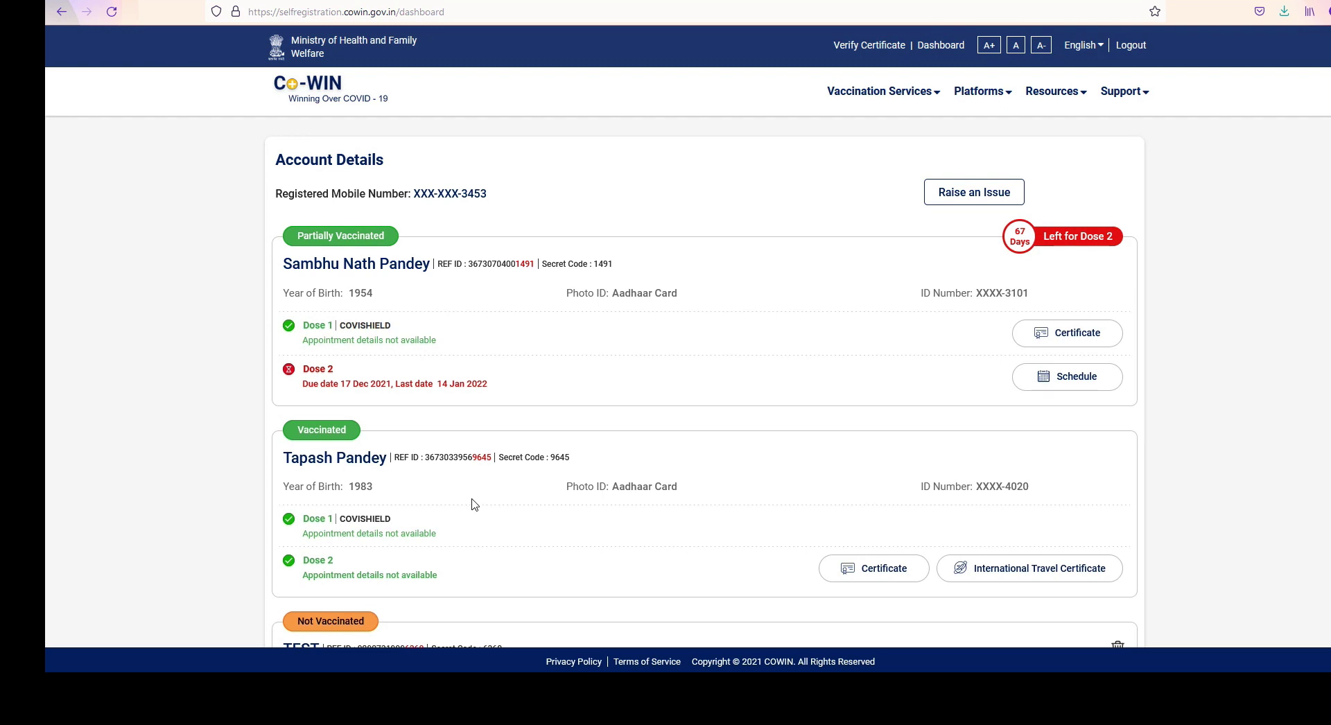